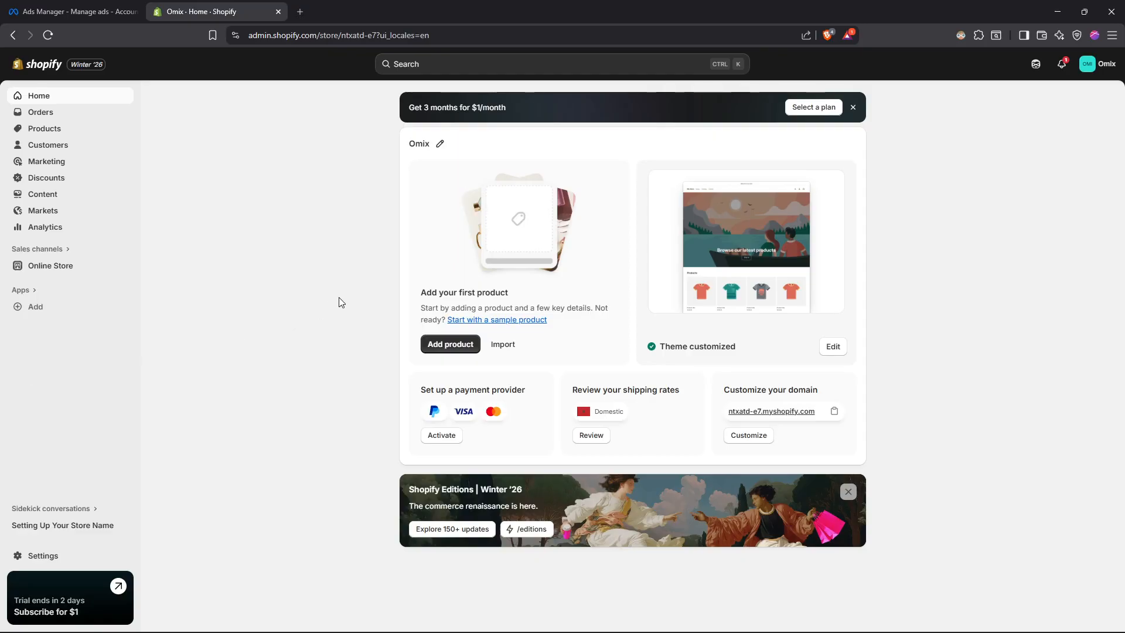
pyautogui.click(93, 9)
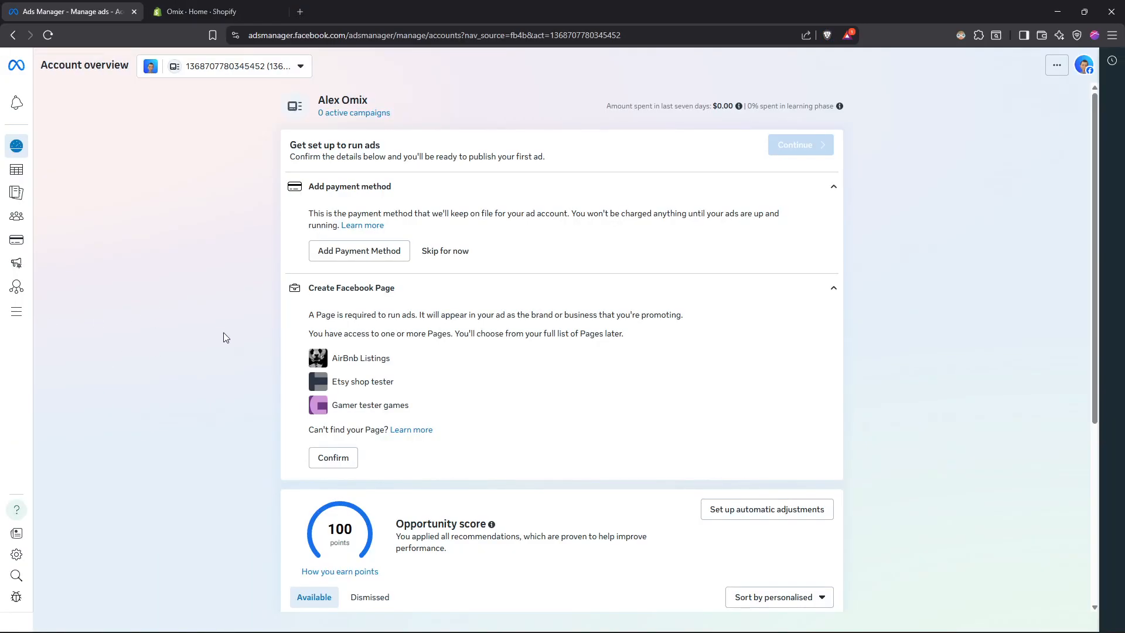
pyautogui.click(203, 13)
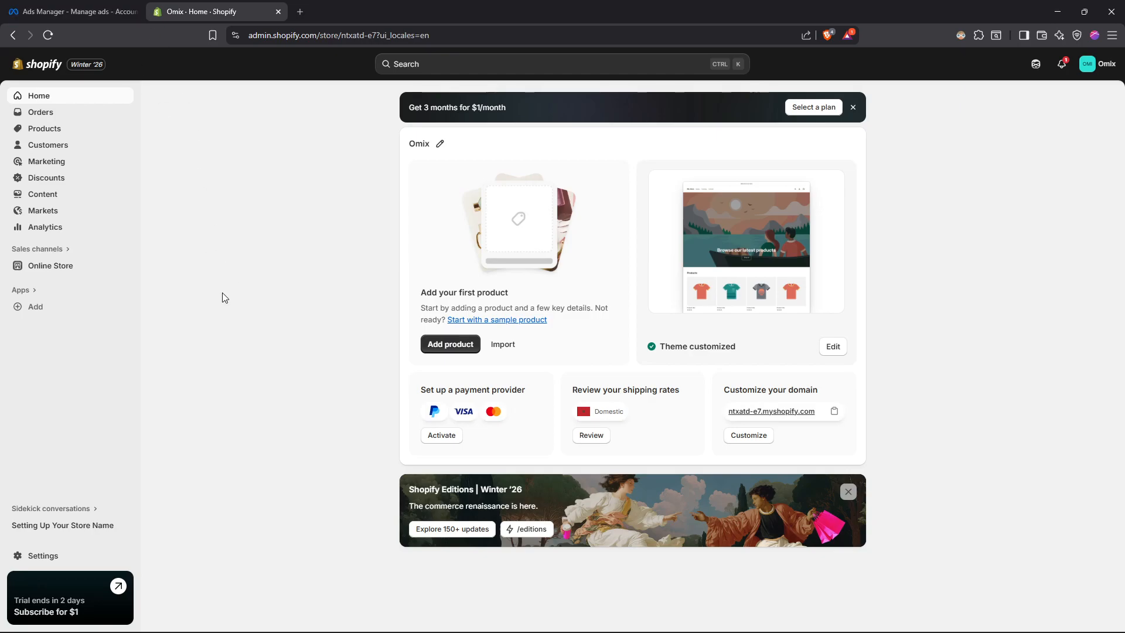
pyautogui.click(73, 11)
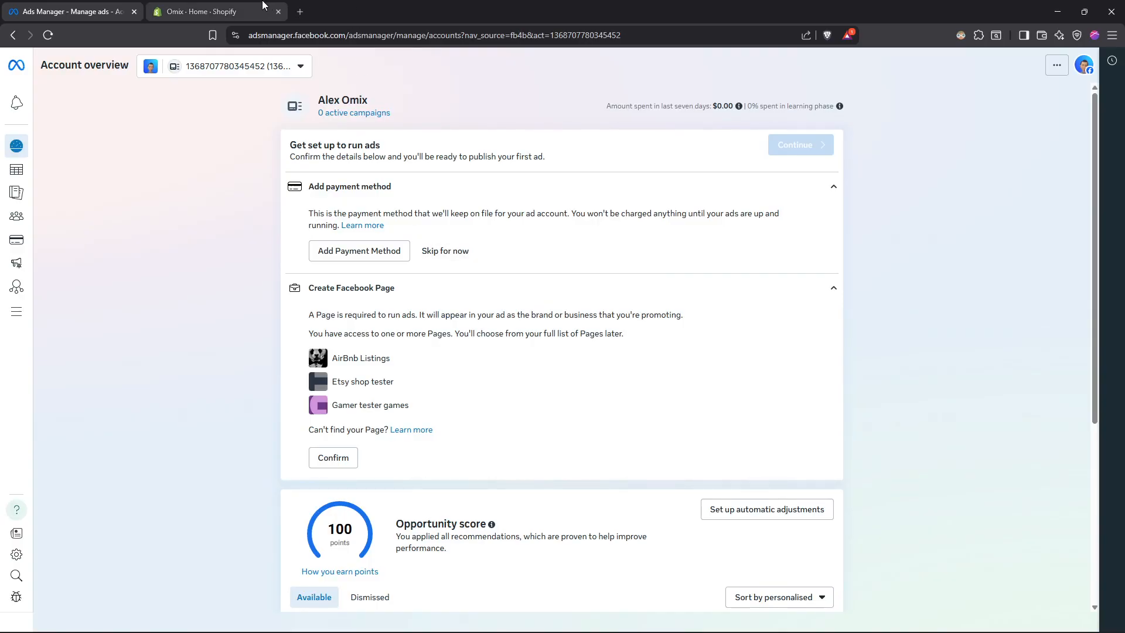
pyautogui.click(202, 11)
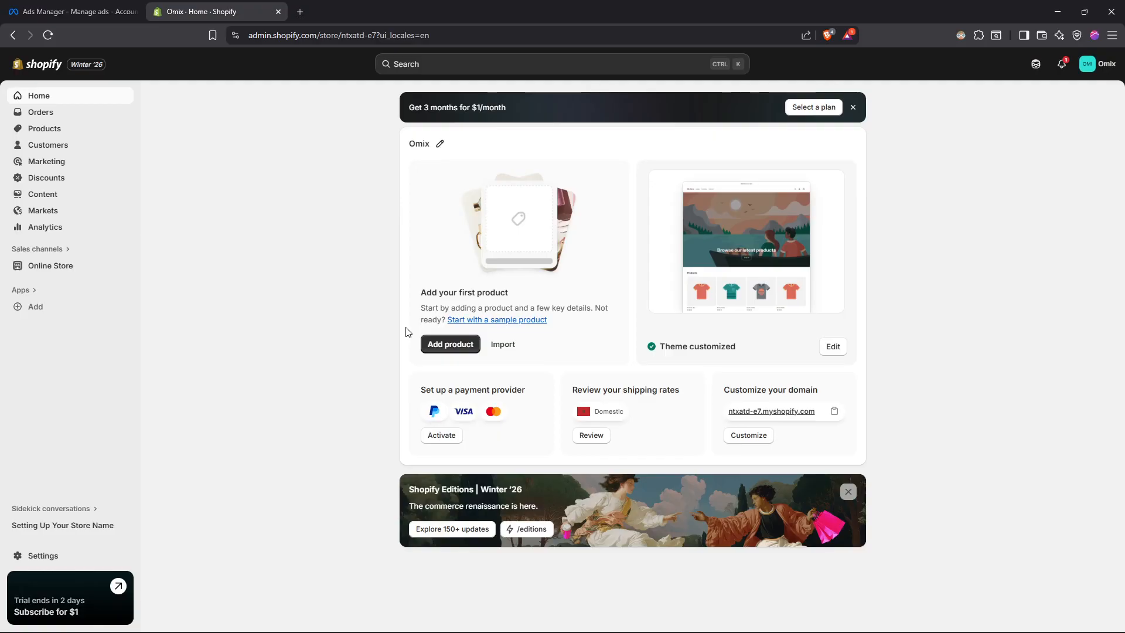
# - View the live storefront of the online store, look through its home page and product grid, and close it
pyautogui.click(65, 265)
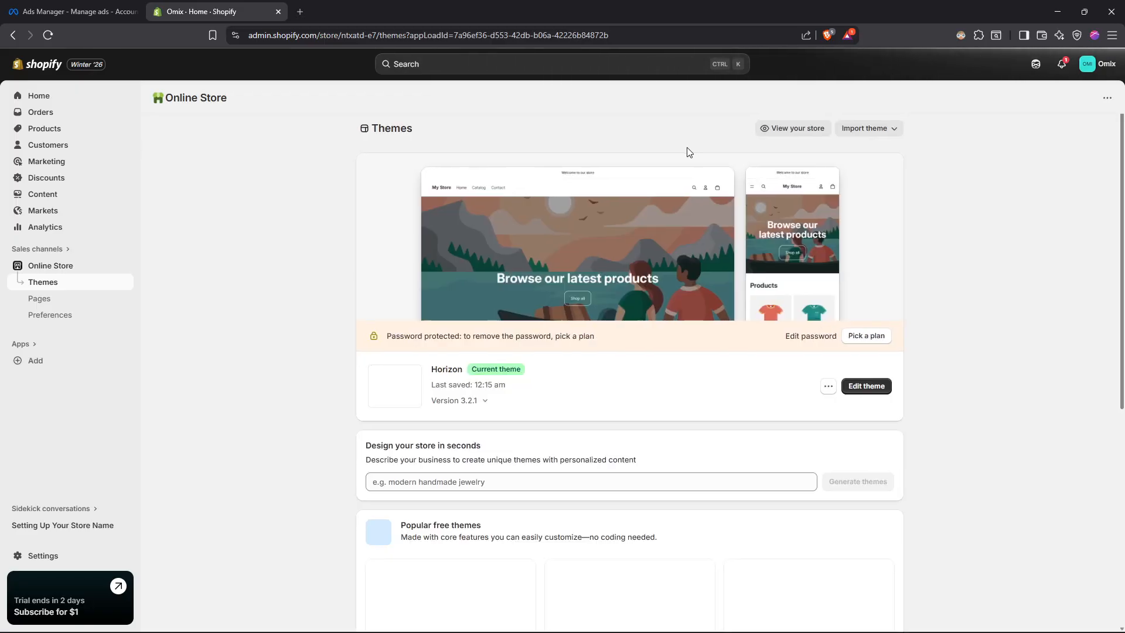
pyautogui.click(776, 137)
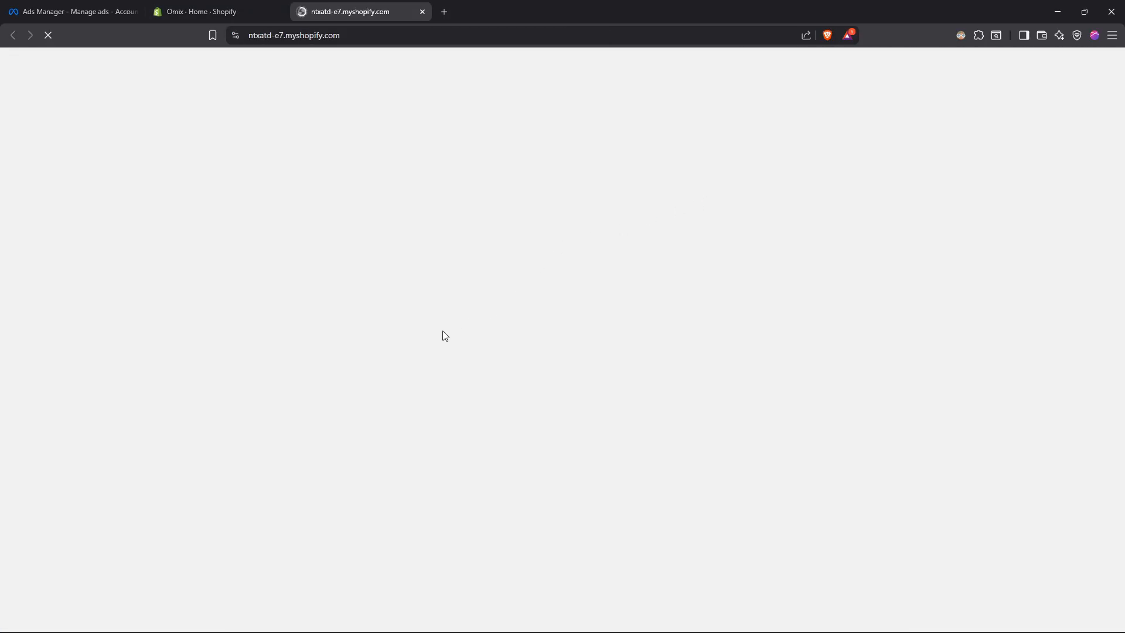
pyautogui.scroll(-5, 318, 384)
pyautogui.scroll(4, 328, 279)
pyautogui.scroll(-4, 282, 310)
pyautogui.scroll(4, 418, 317)
pyautogui.scroll(-4, 452, 321)
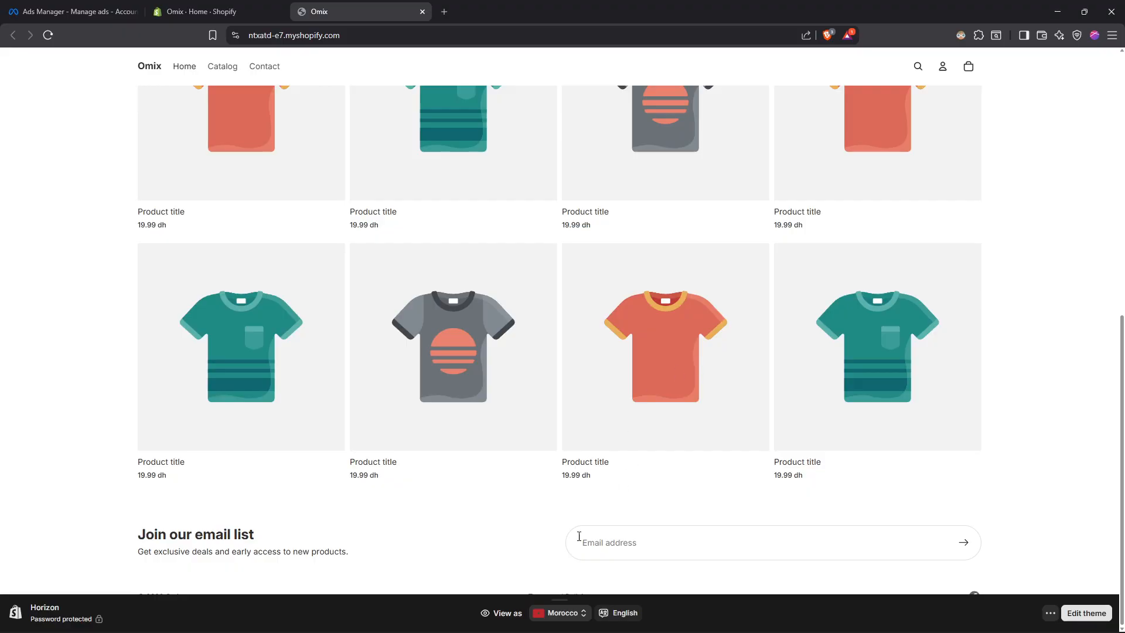
pyautogui.click(560, 598)
pyautogui.scroll(2, 294, 361)
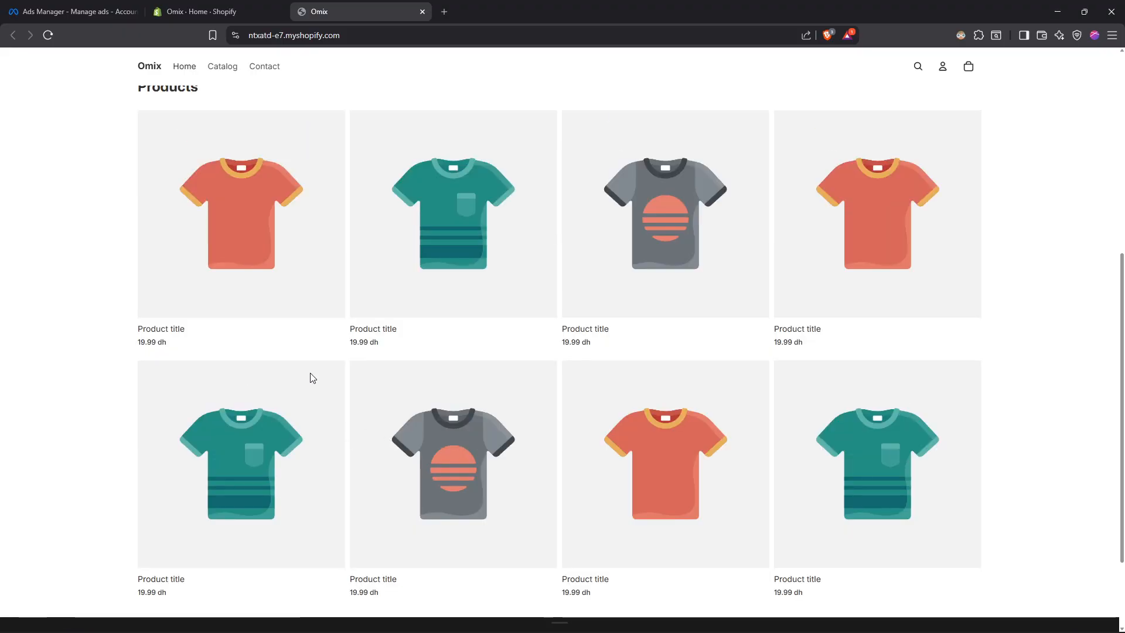
pyautogui.scroll(3, 312, 378)
pyautogui.scroll(-4, 344, 364)
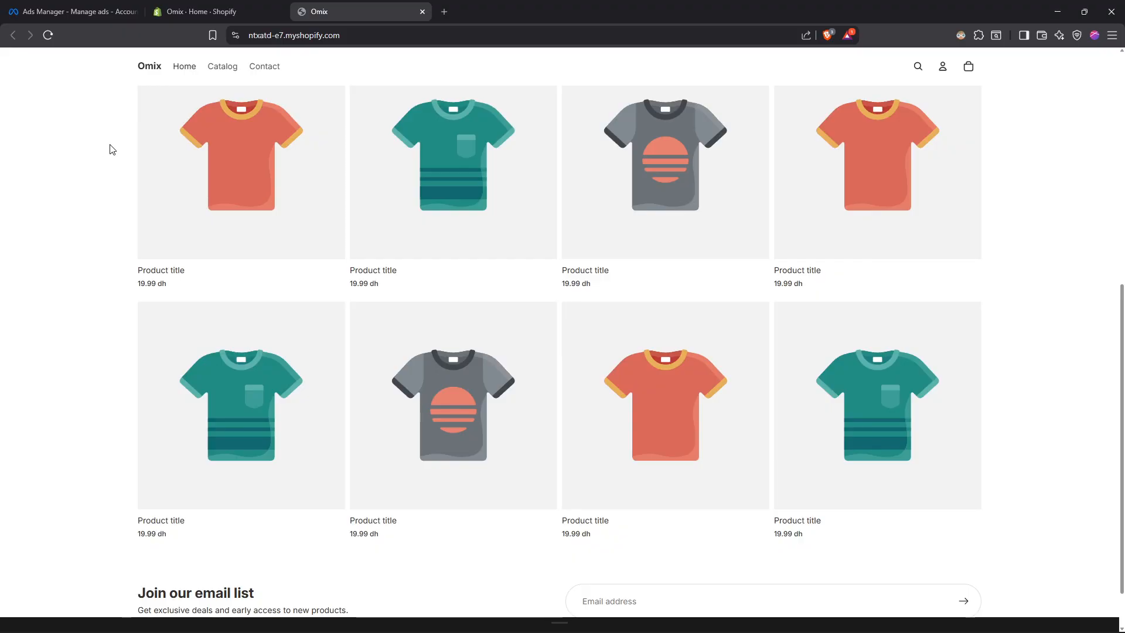
pyautogui.hotkey('ctrl', 'w')
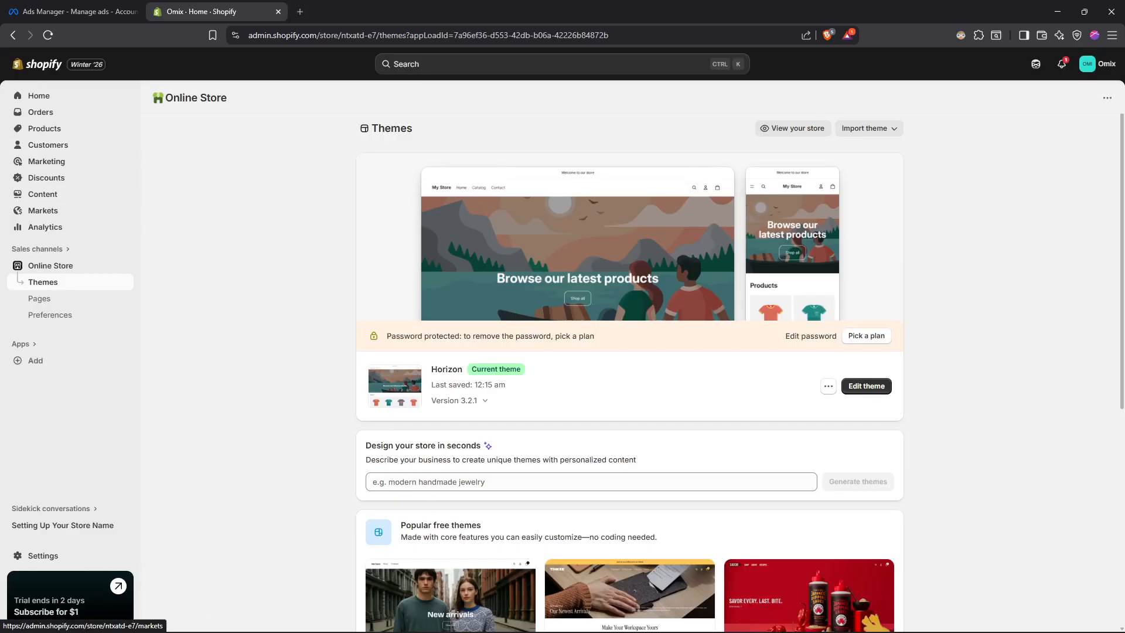
# - Find the apps and sales channels section in the store settings and open the Shopify App Store from it
pyautogui.click(80, 562)
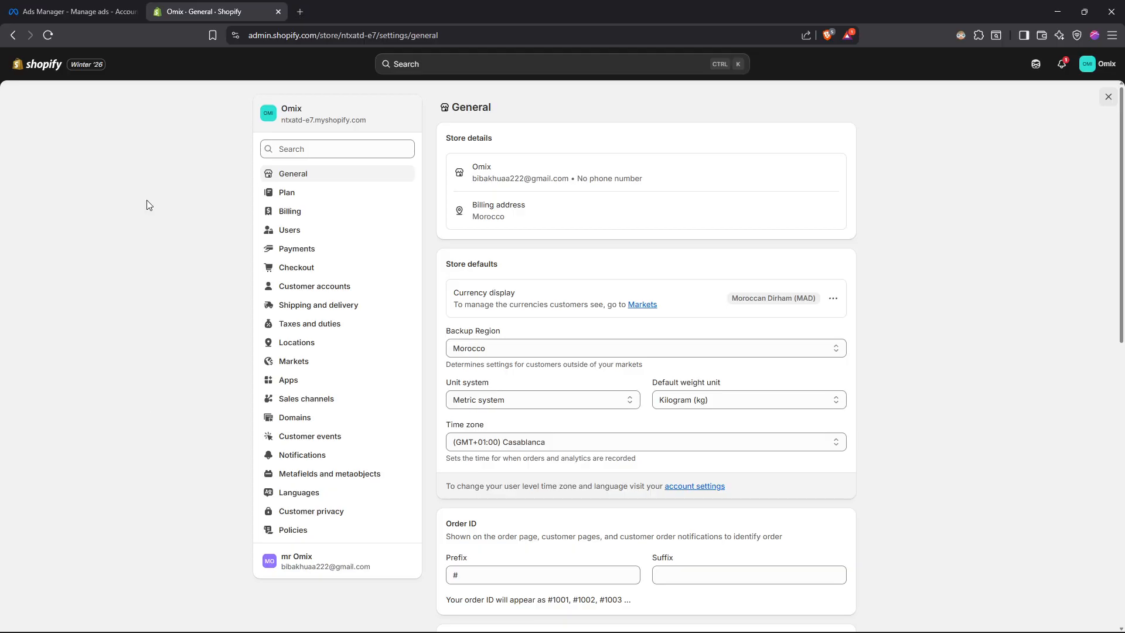
pyautogui.click(312, 151)
pyautogui.write('apps and sales')
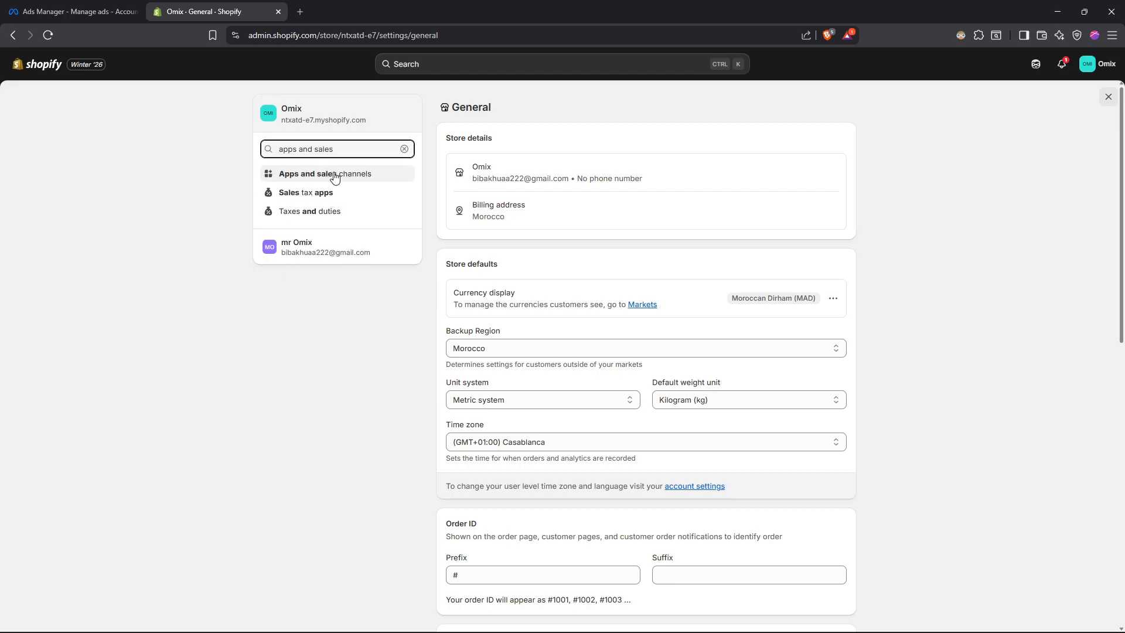
pyautogui.click(335, 173)
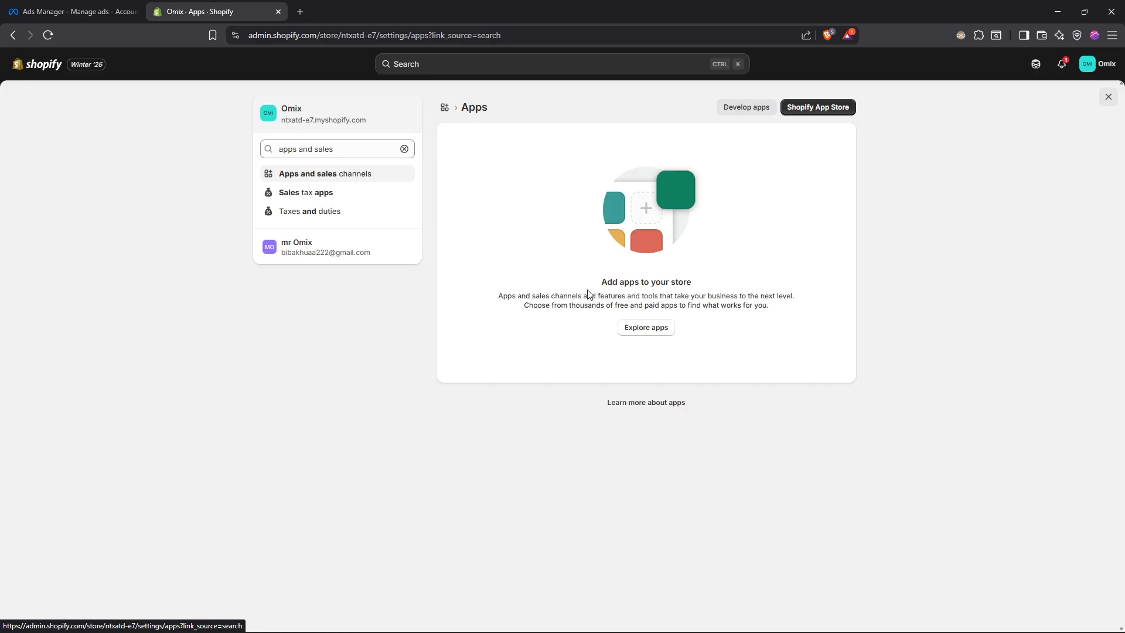
pyautogui.click(647, 328)
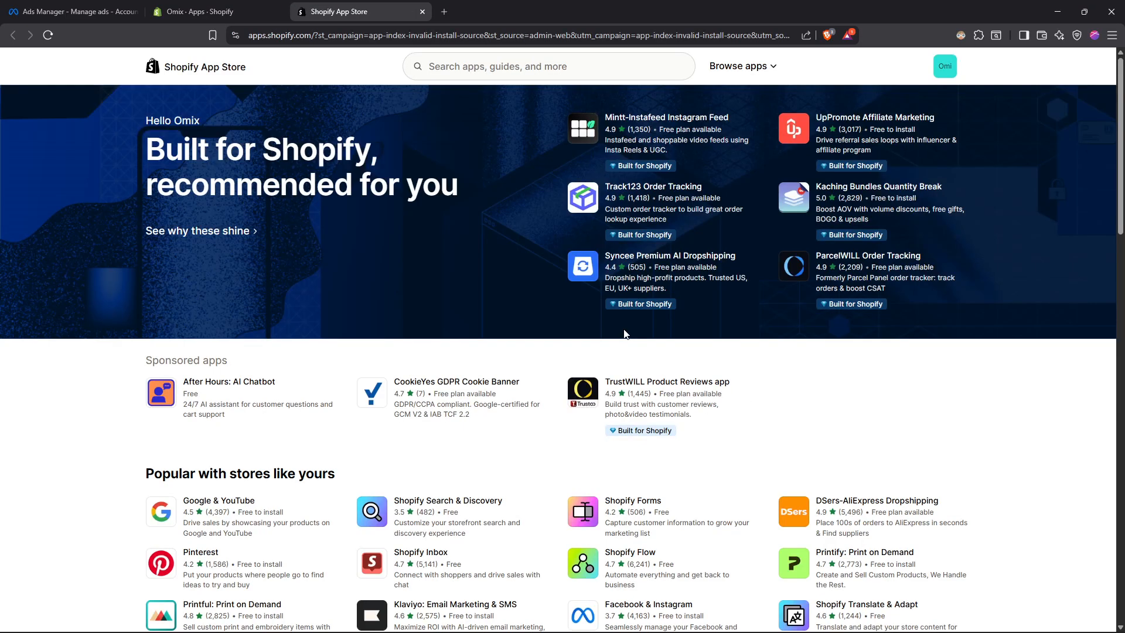
# - Search the Shopify App Store for "facebook and instagram sales channel"
pyautogui.click(487, 77)
pyautogui.write('faceb')
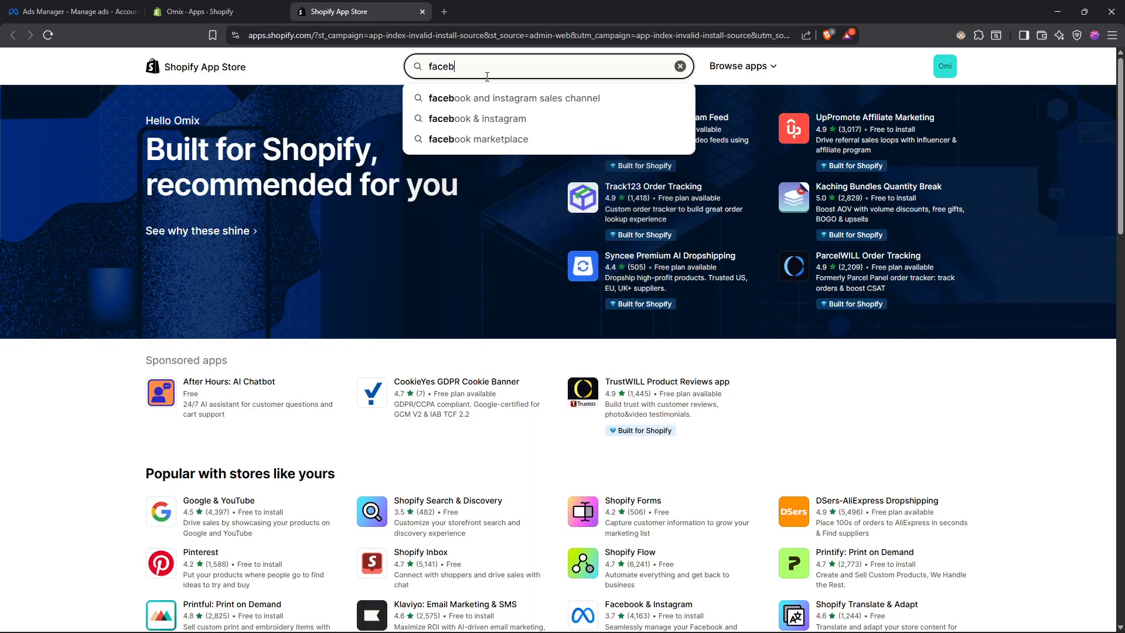
pyautogui.click(494, 98)
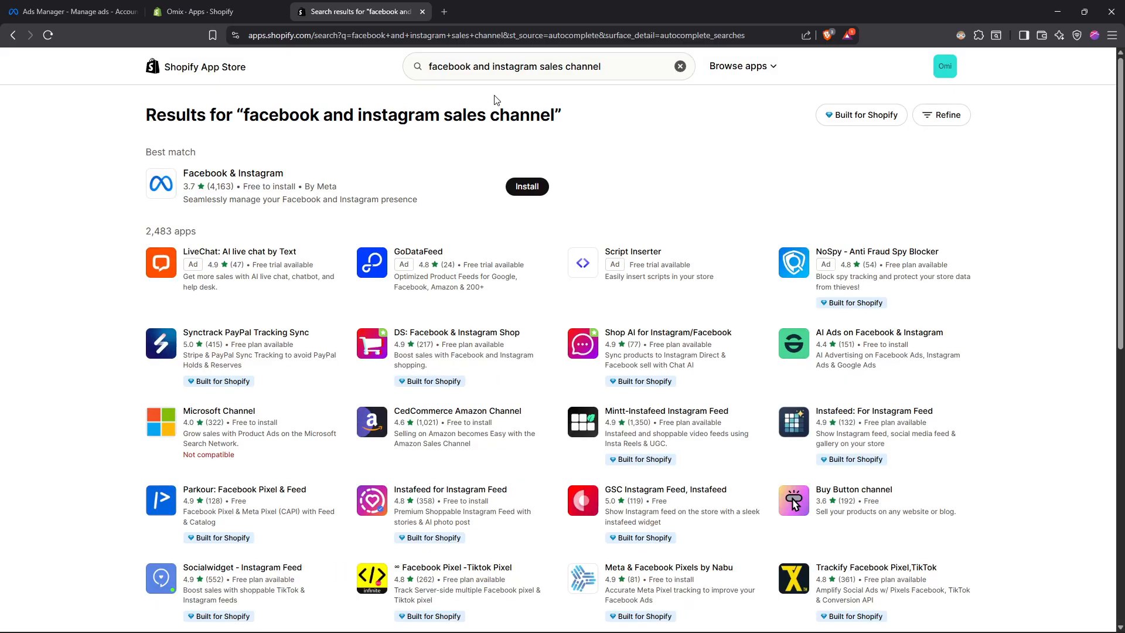
# - Install the Facebook & Instagram app by Meta on the store and connect the Facebook account to it
pyautogui.click(525, 186)
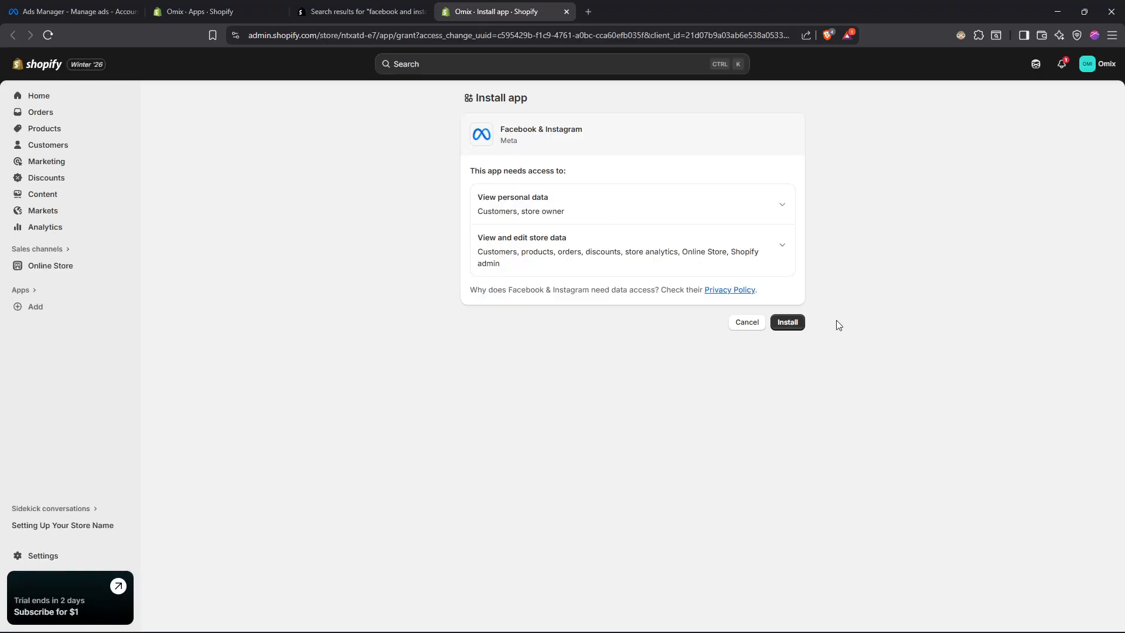
pyautogui.click(778, 326)
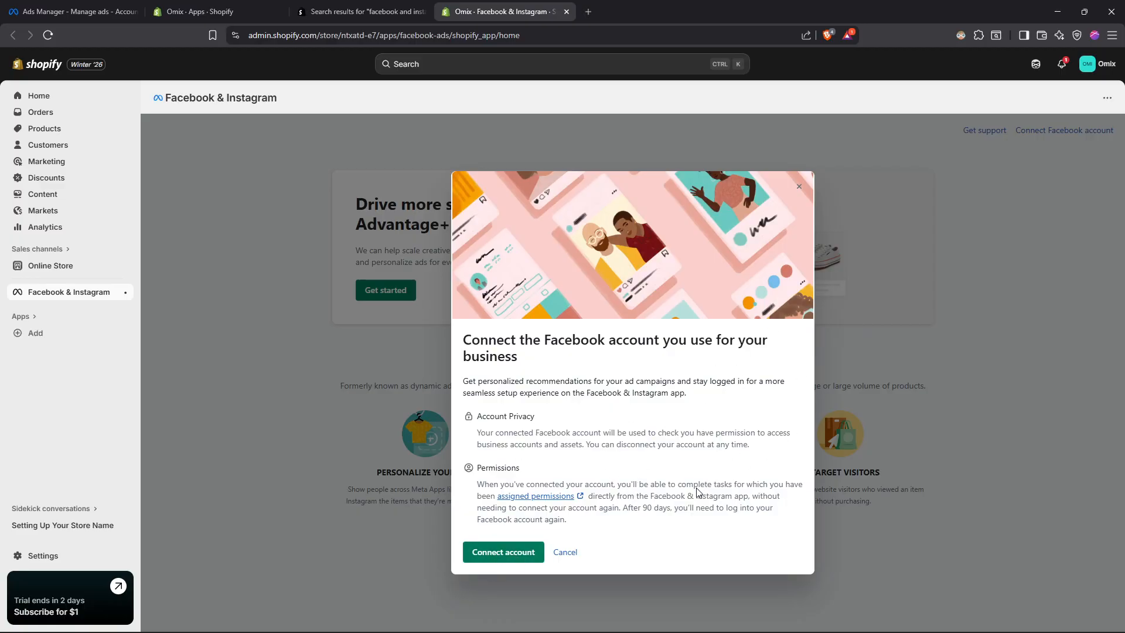
pyautogui.click(509, 560)
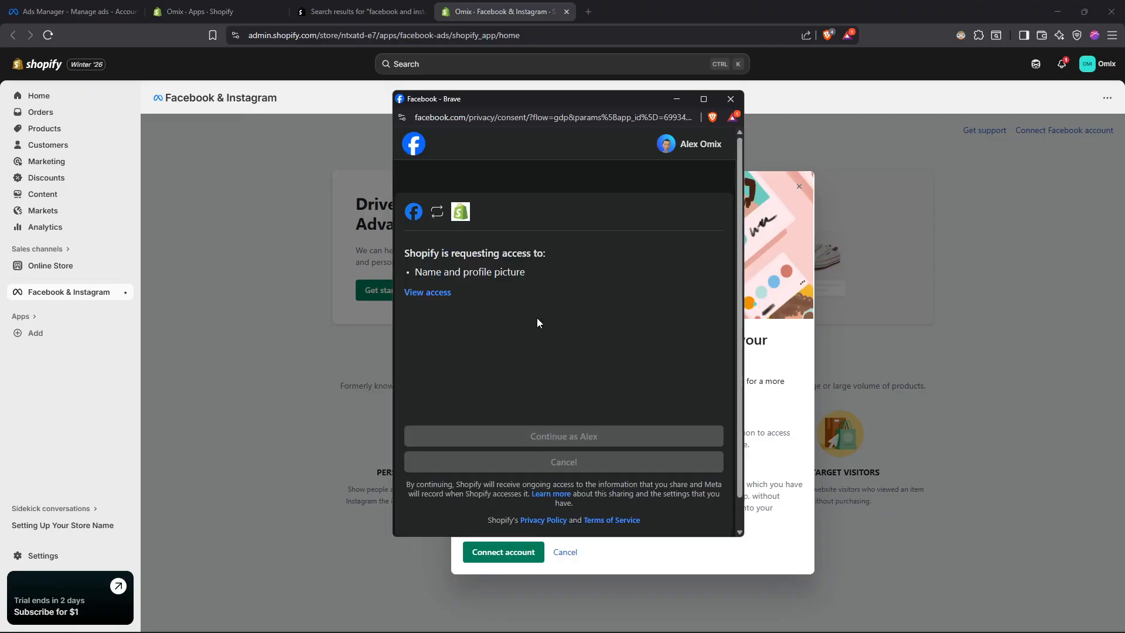
pyautogui.click(578, 435)
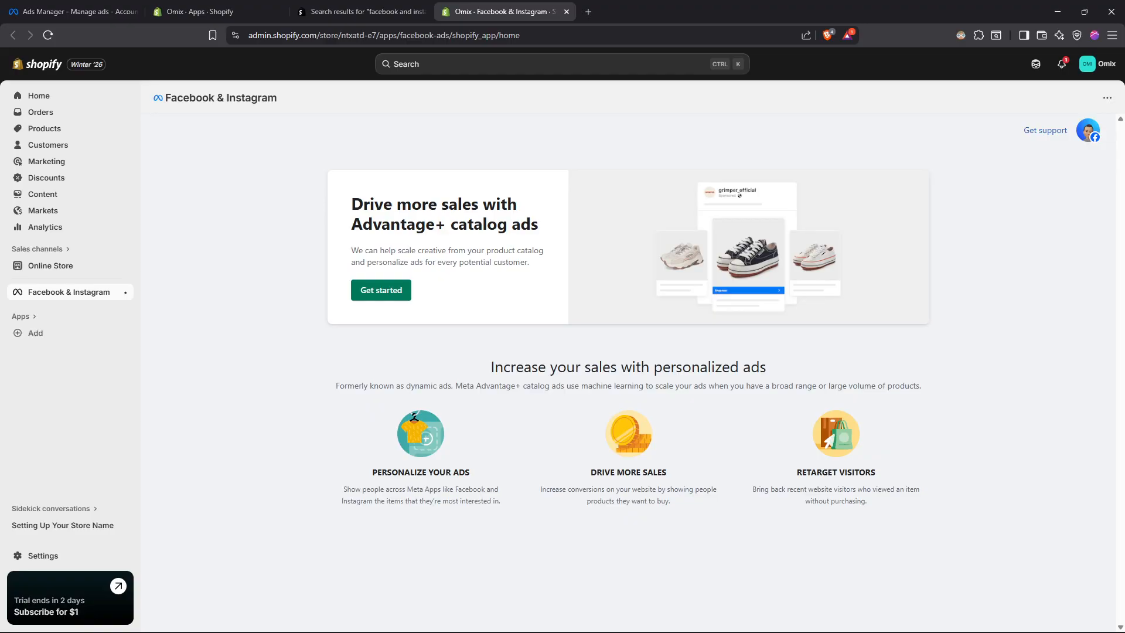
# - Switch to Meta Ads Manager and examine the campaign, ad set and ad lists
pyautogui.click(62, 11)
pyautogui.click(10, 175)
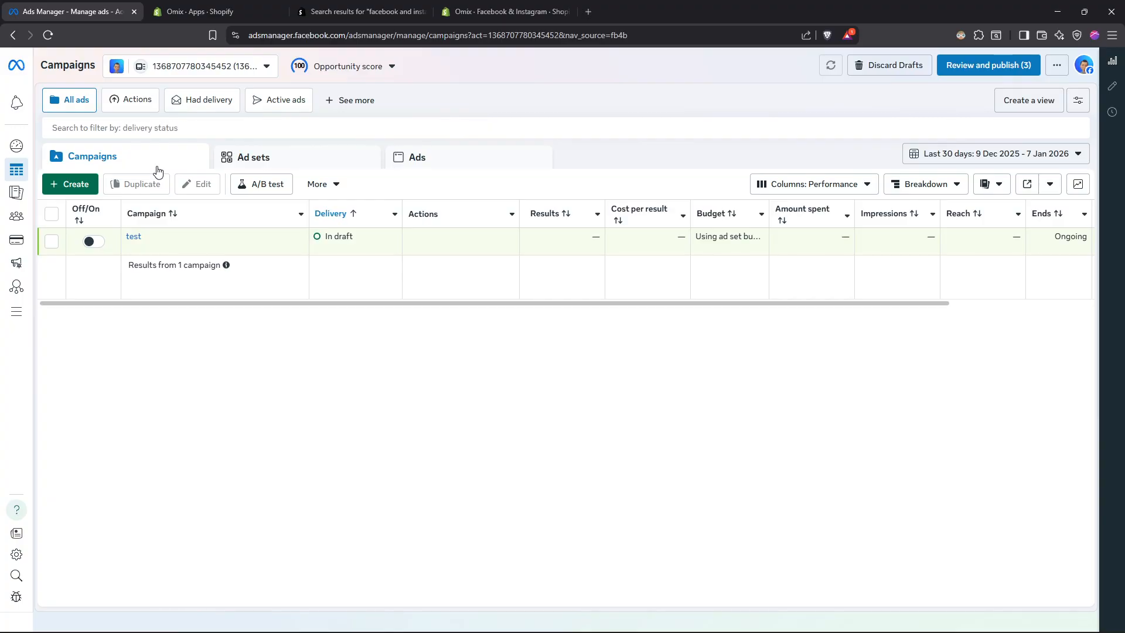
pyautogui.click(322, 157)
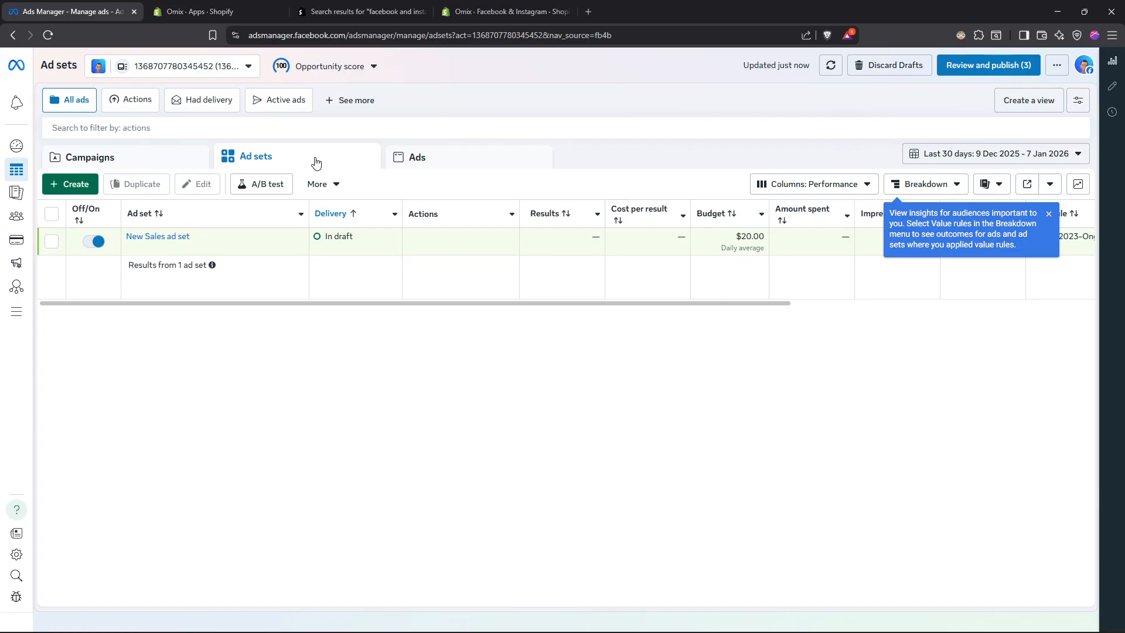
pyautogui.click(443, 162)
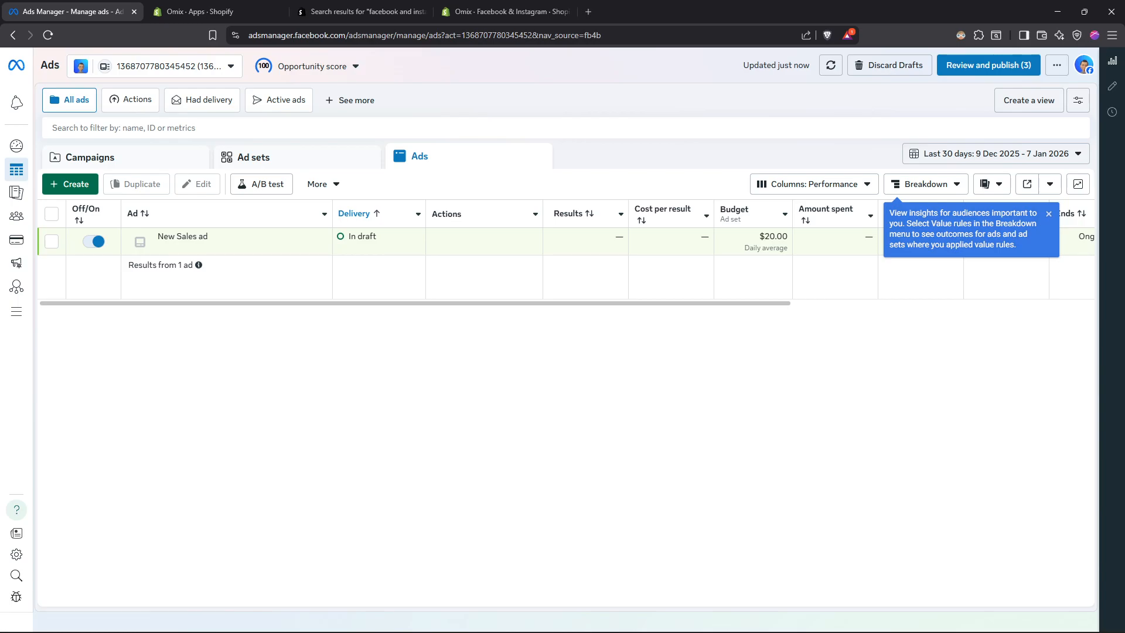
pyautogui.click(166, 164)
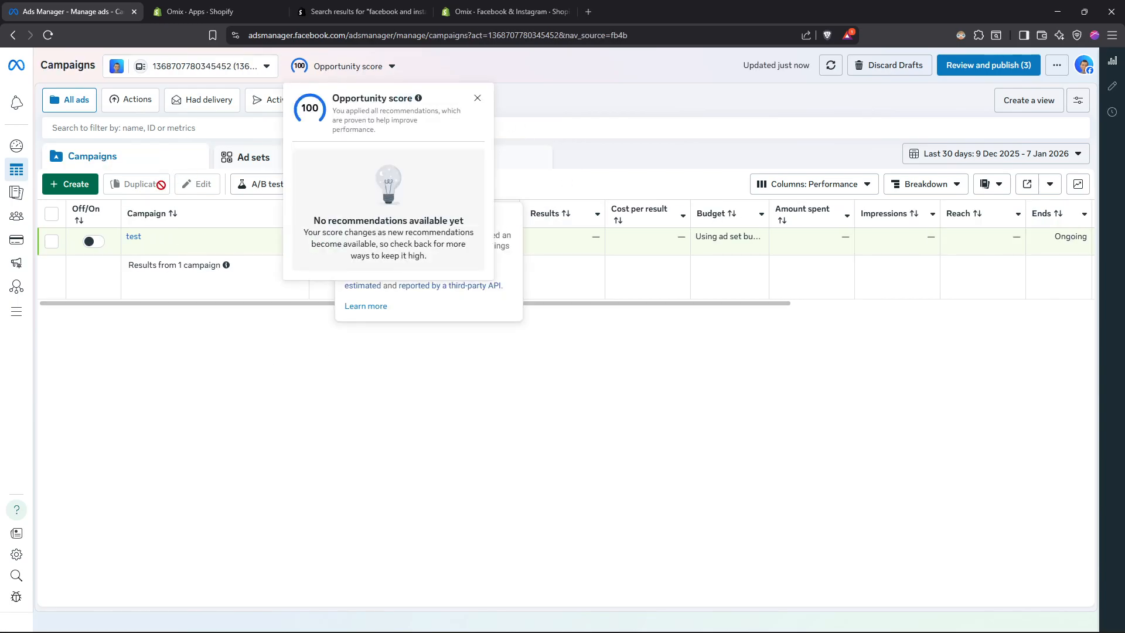
pyautogui.moveTo(51, 170)
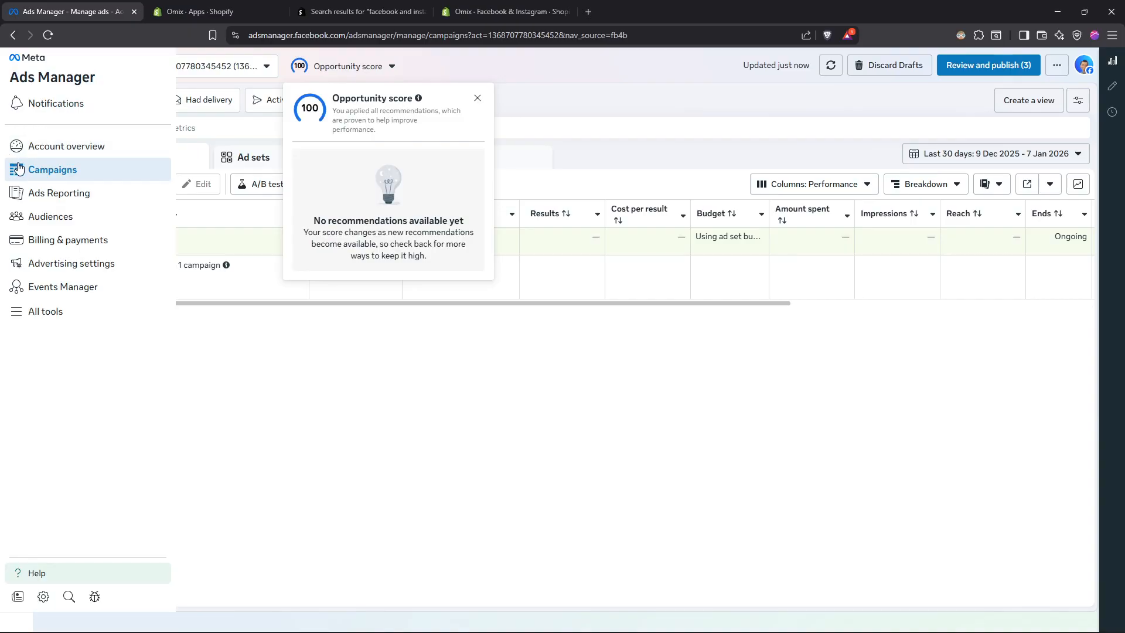
pyautogui.click(449, 434)
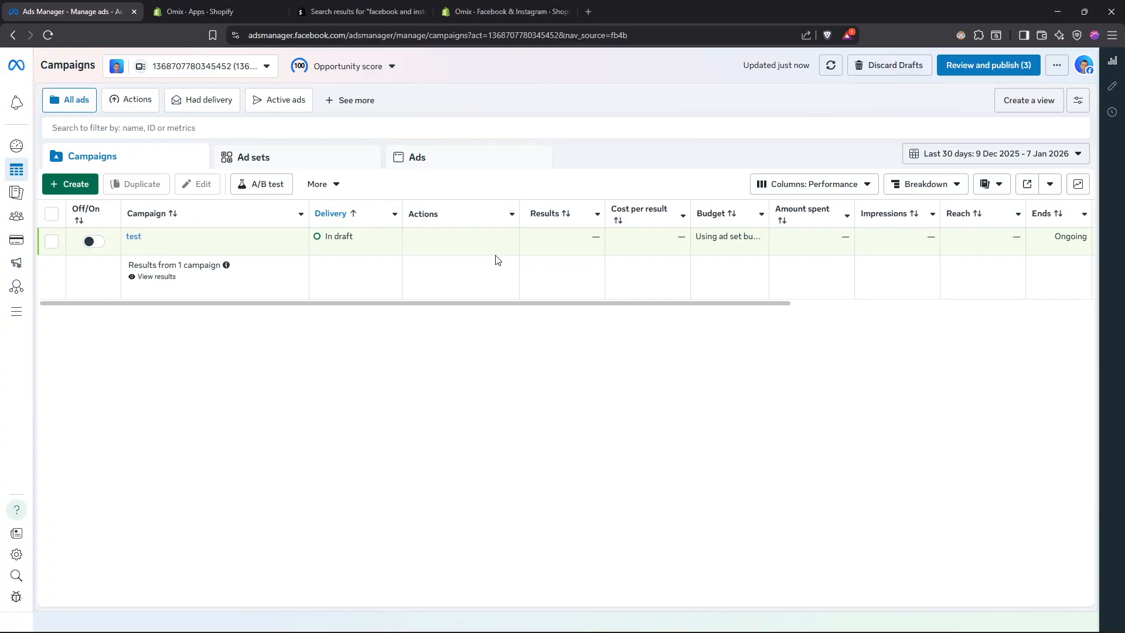
# - Create a new auction campaign with the Sales objective
pyautogui.click(84, 187)
pyautogui.moveTo(464, 307)
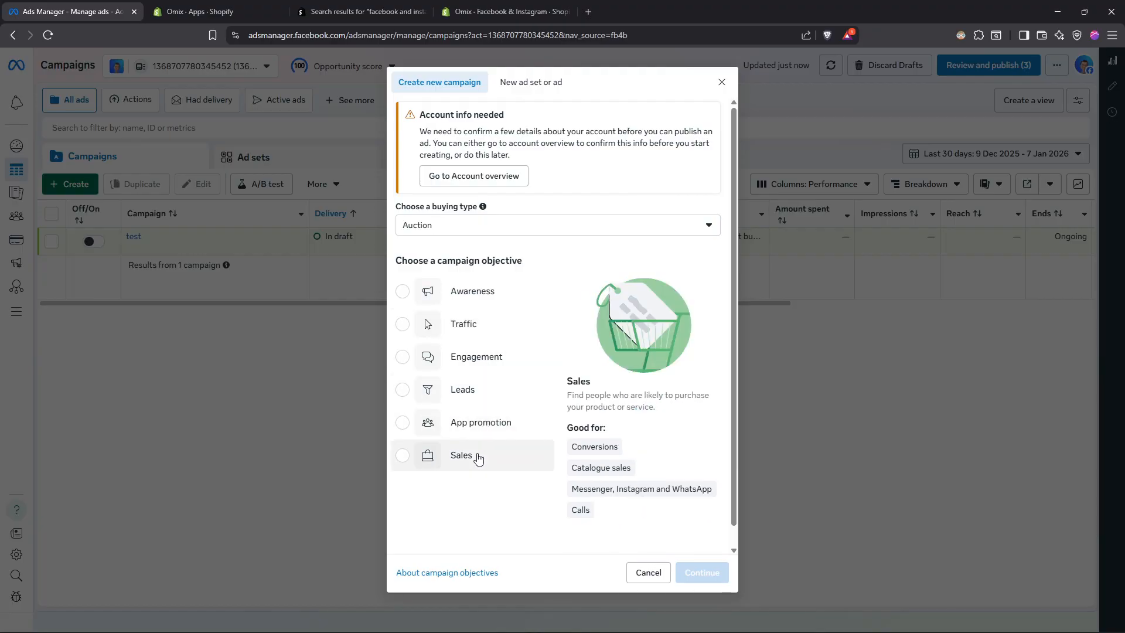
pyautogui.click(478, 457)
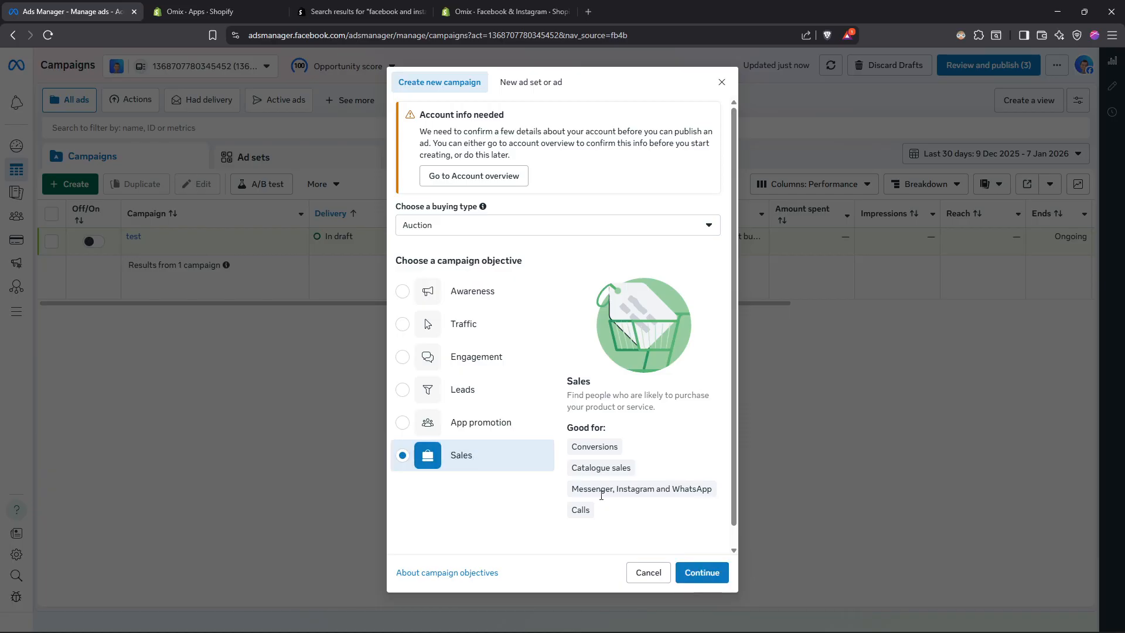
pyautogui.click(692, 573)
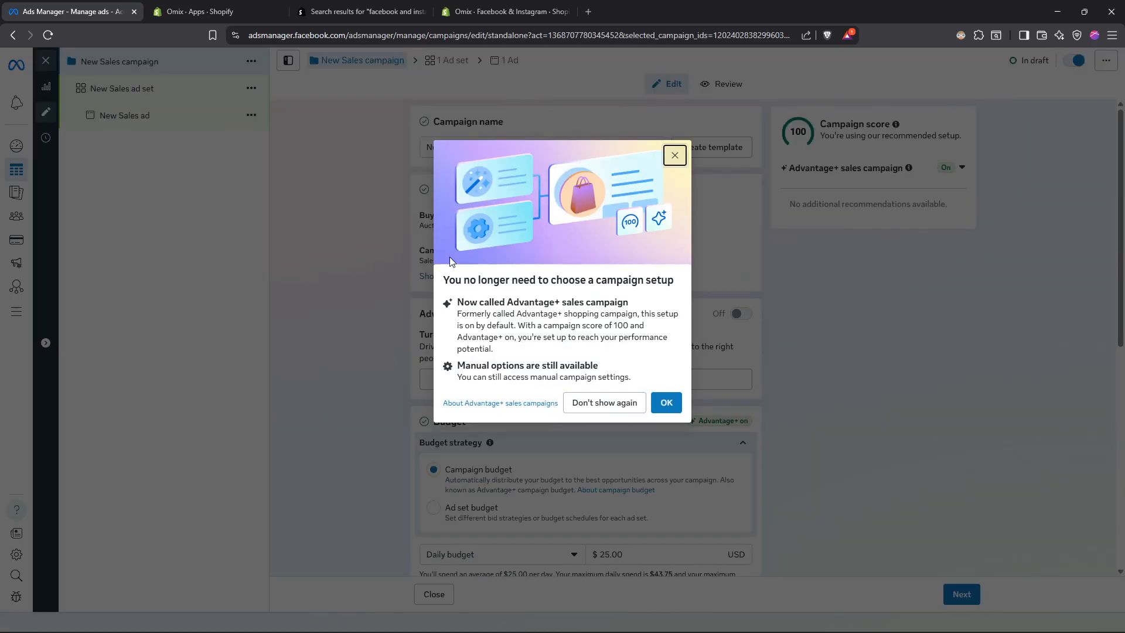
# - Return to Shopify, start the Facebook and Instagram ads setup and connect the BeNiceWithAll business portfolio
pyautogui.click(504, 11)
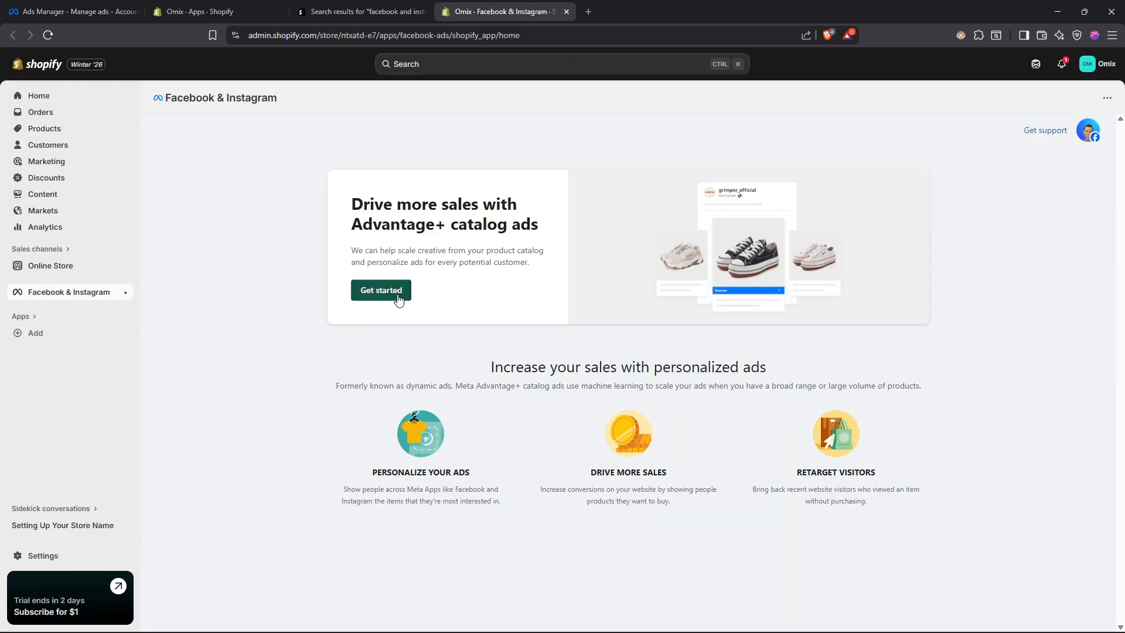
pyautogui.click(378, 290)
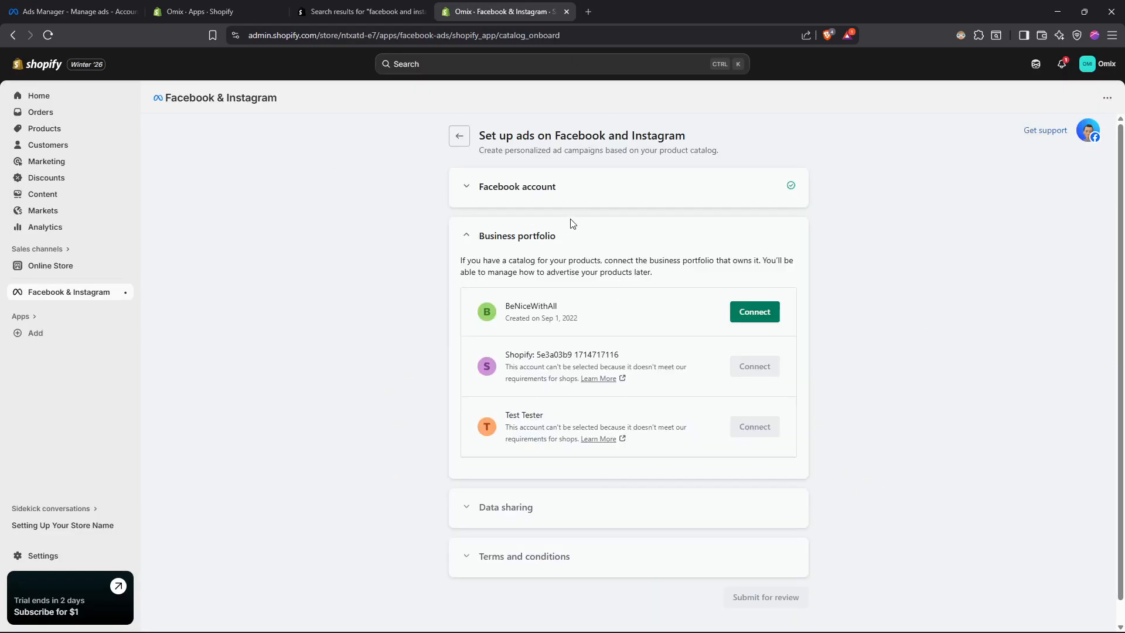
pyautogui.scroll(-1, 515, 259)
pyautogui.scroll(1, 544, 375)
pyautogui.click(752, 316)
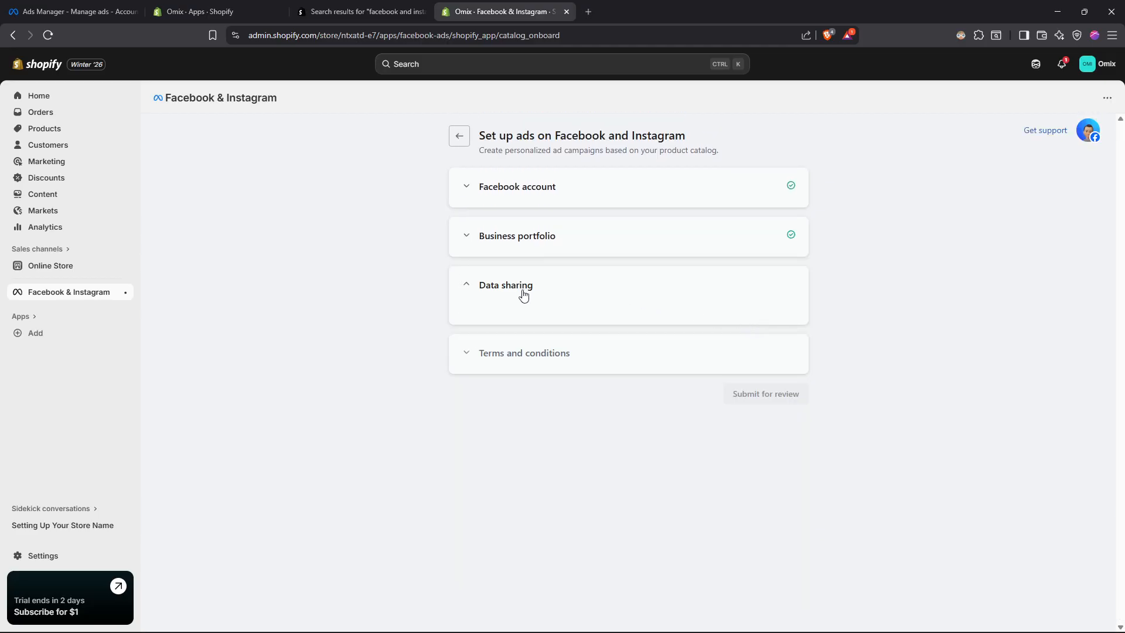
# - Set customer data sharing to Enhanced and connect BeNiceWithAll's pixel as the tracking dataset
pyautogui.click(759, 368)
pyautogui.click(720, 544)
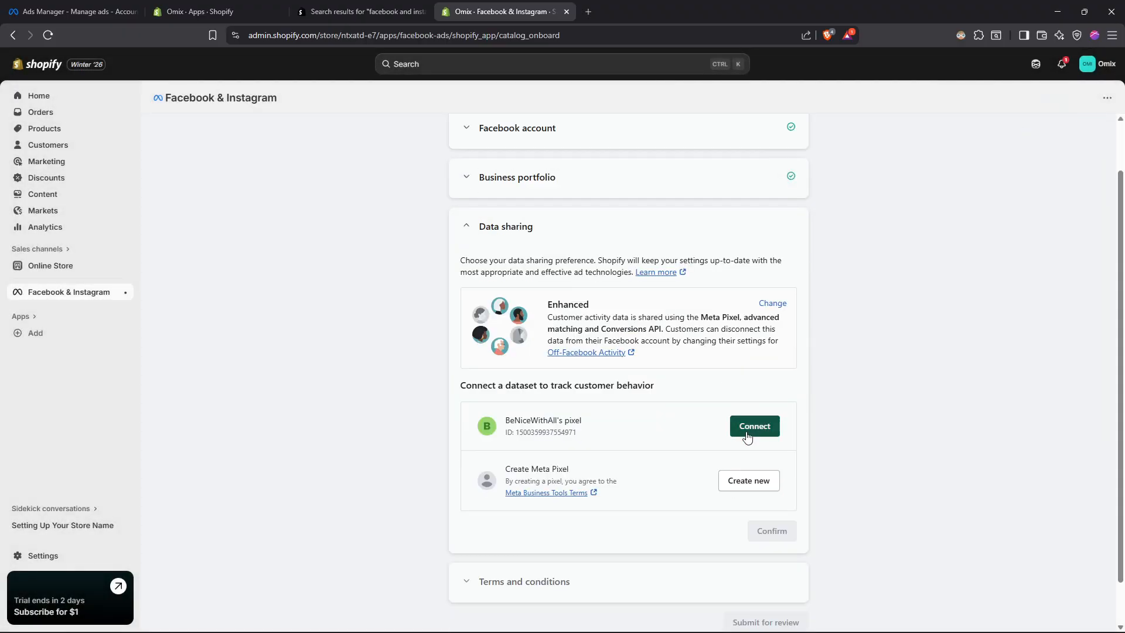
pyautogui.click(757, 426)
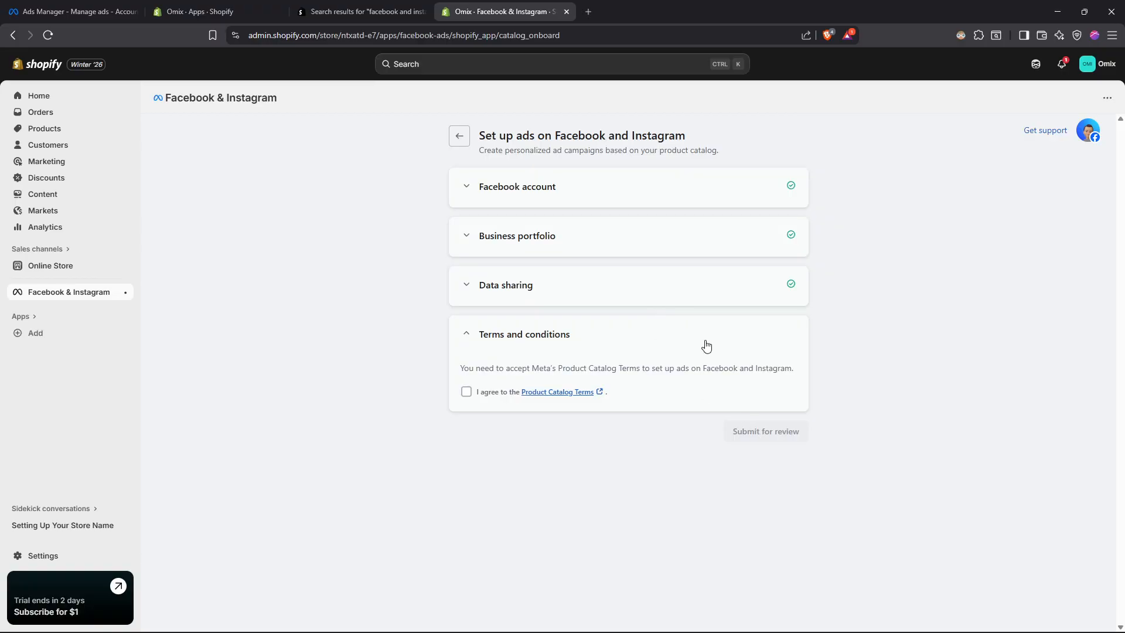
# - Agree to Meta's Product Catalog Terms and submit the ads setup for review
pyautogui.click(466, 391)
pyautogui.click(756, 380)
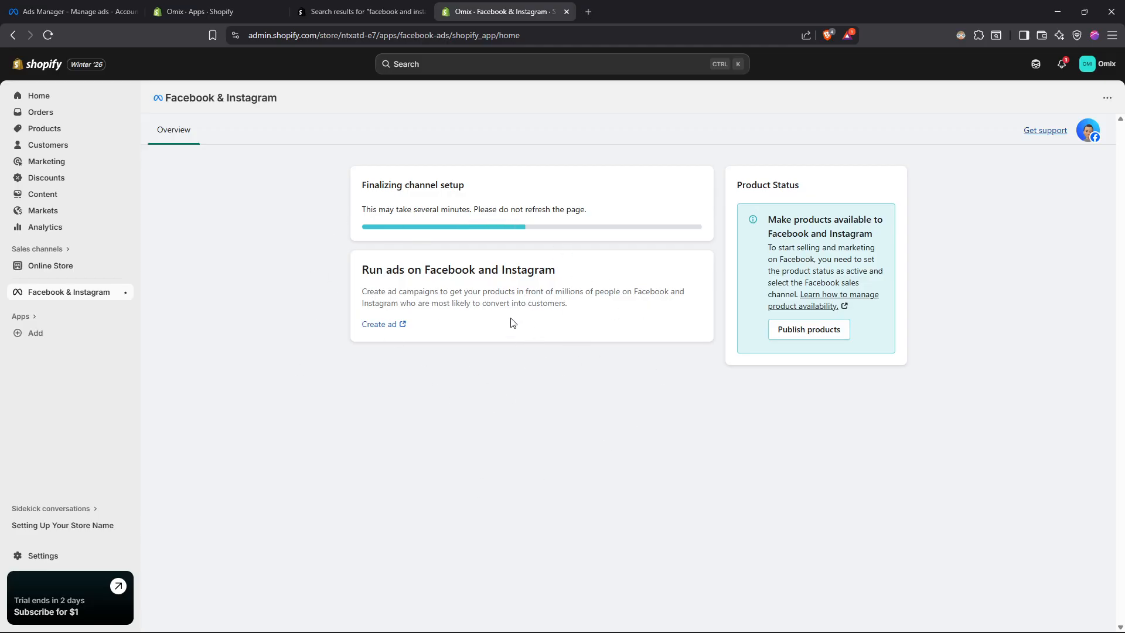
# - Return to Ads Manager, dismiss the Advantage+ sales campaign notice and review the campaign's buying type and objective options
pyautogui.click(73, 12)
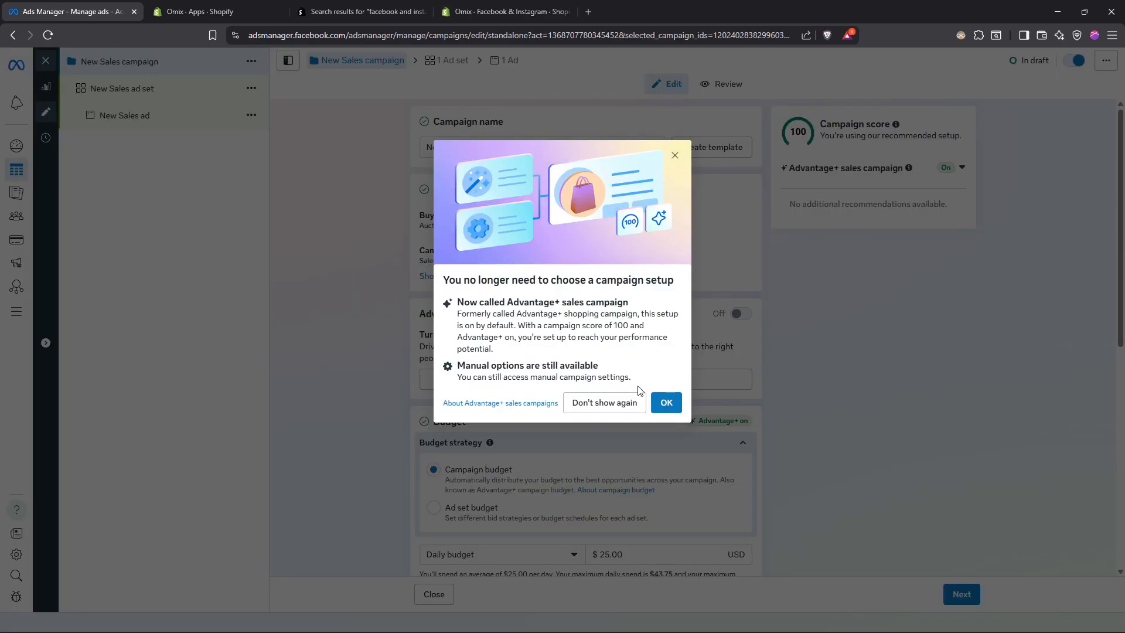
pyautogui.click(664, 408)
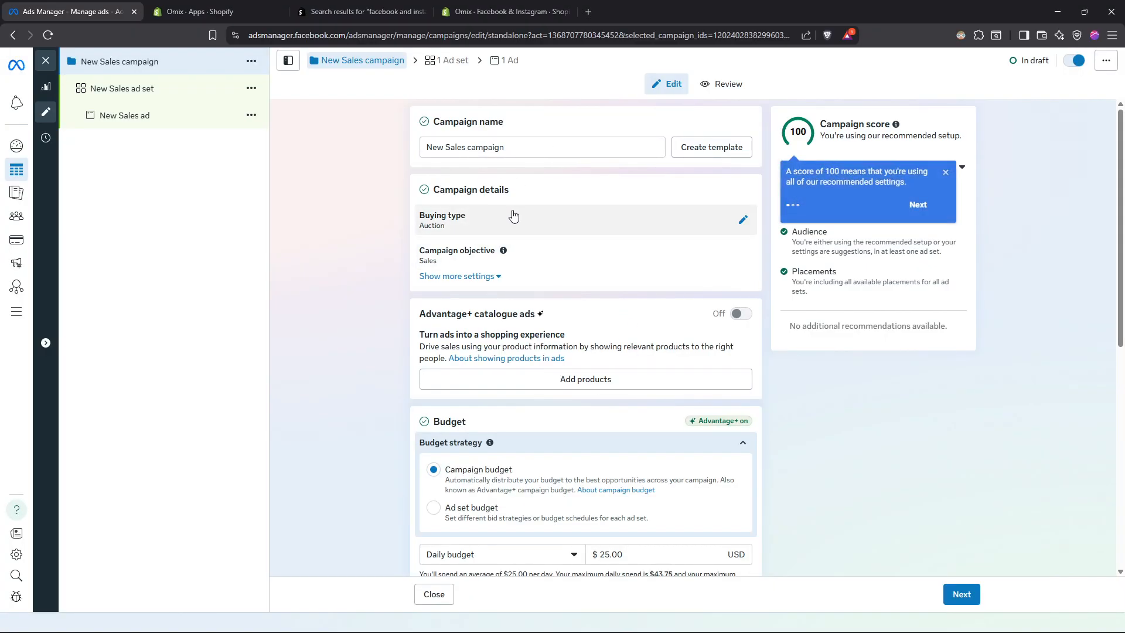
pyautogui.click(531, 228)
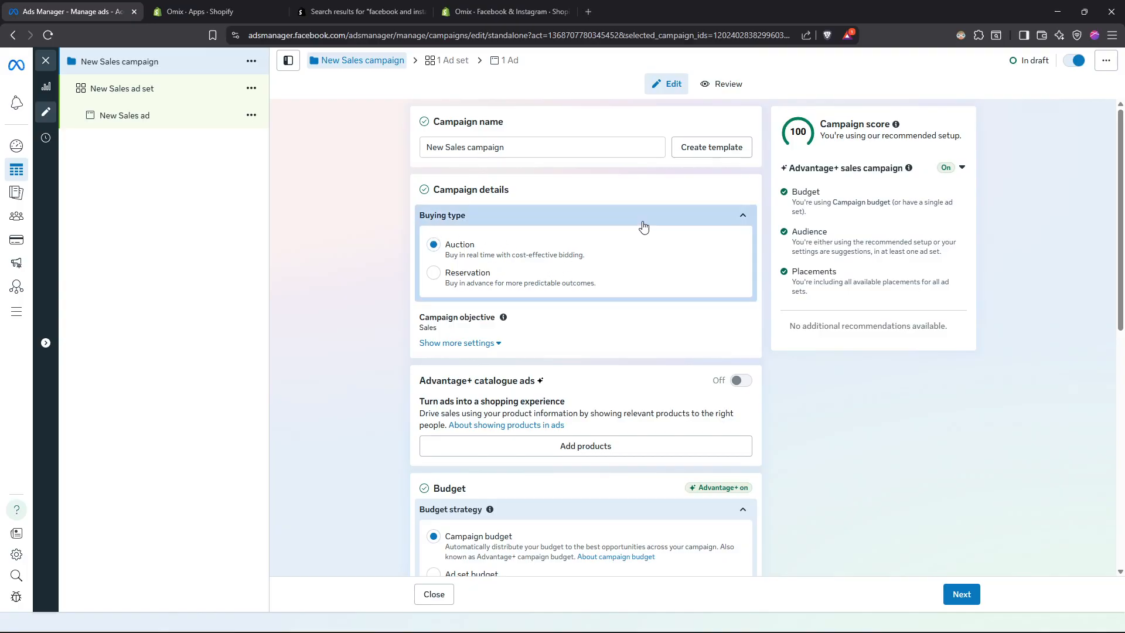
pyautogui.click(741, 216)
pyautogui.click(528, 260)
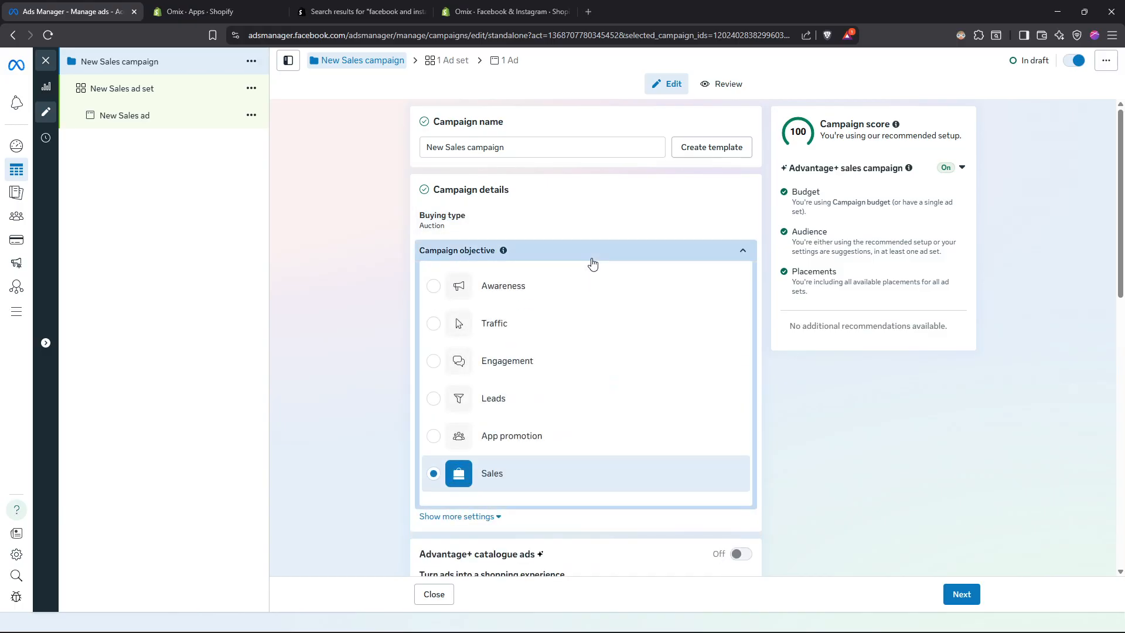
pyautogui.click(655, 257)
# - Switch the budget strategy to Ad set budget and back to Campaign budget
pyautogui.scroll(-3, 554, 266)
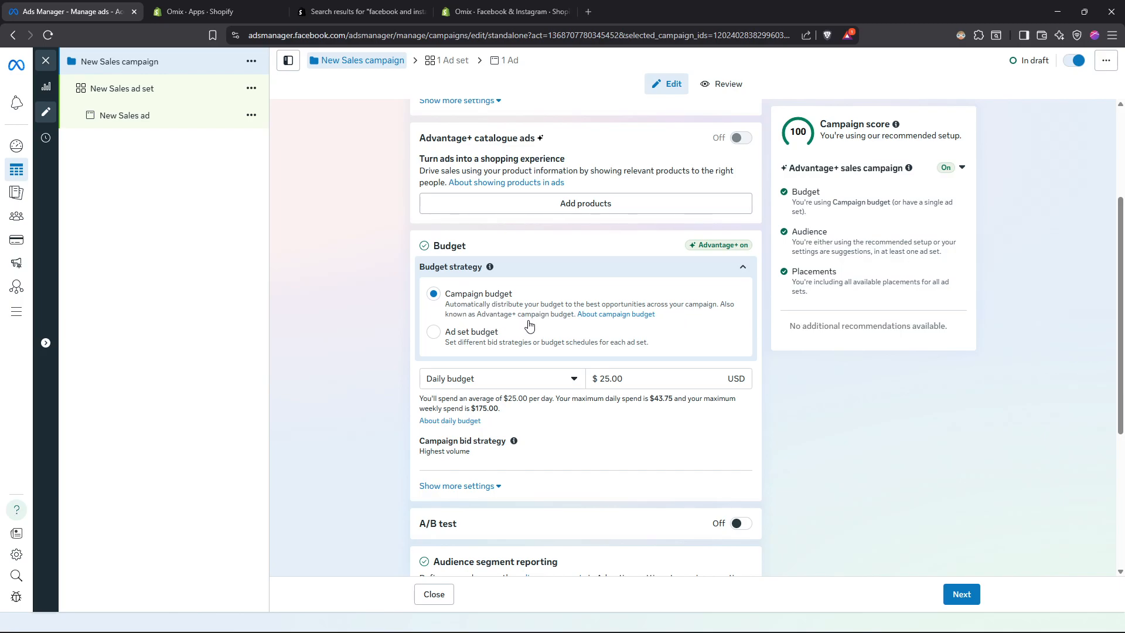
pyautogui.click(434, 335)
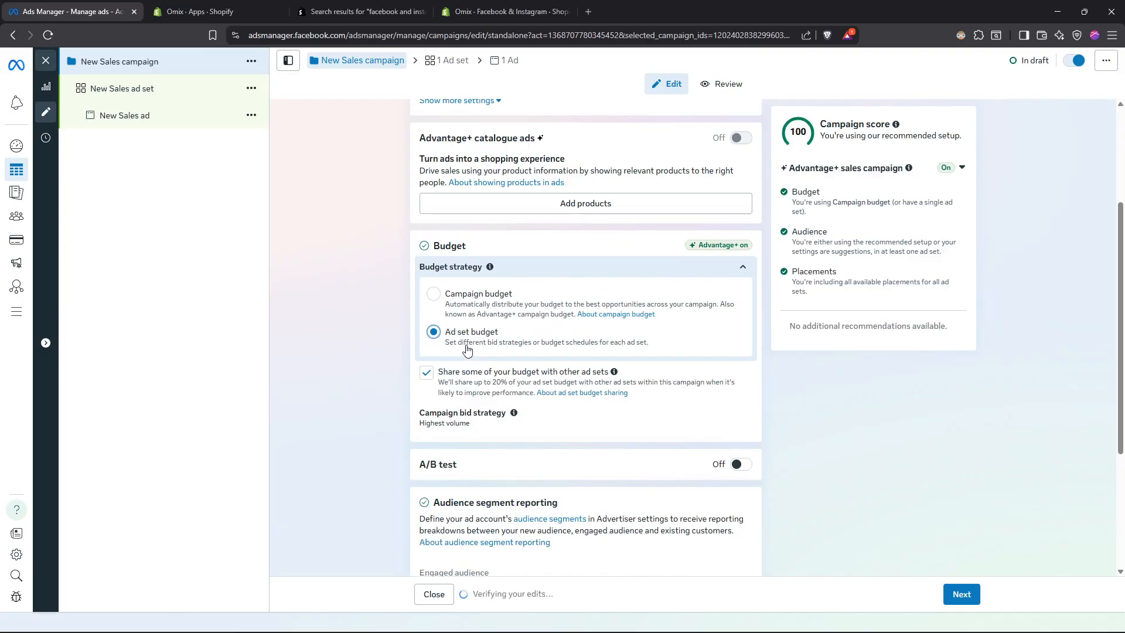
pyautogui.click(532, 309)
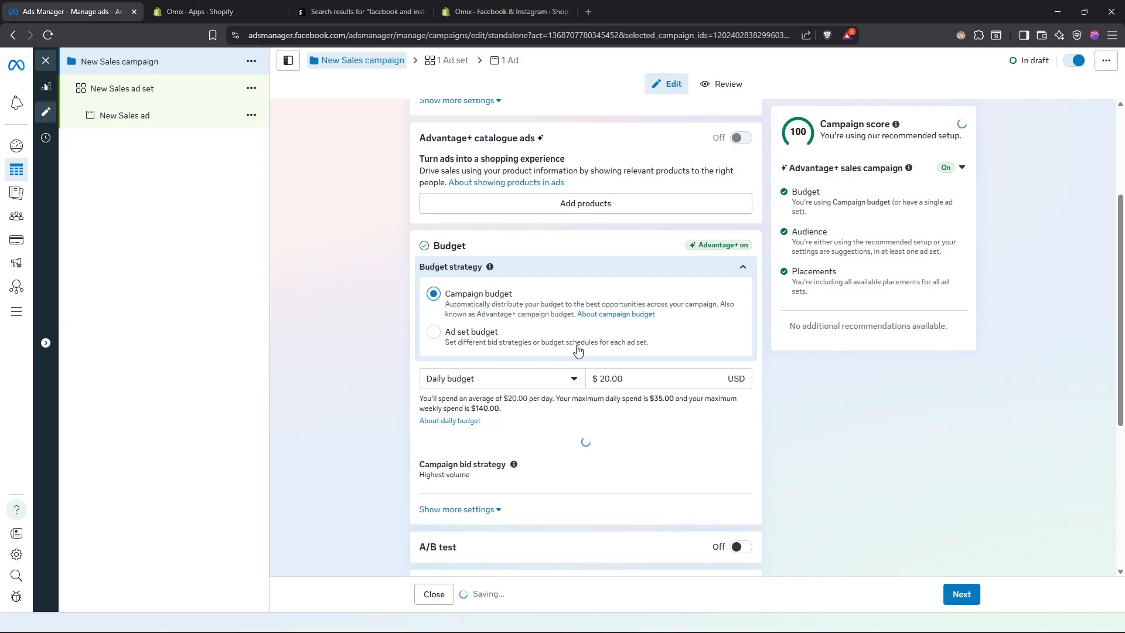
# - Try the alternative to the daily budget with an amount of 400, and return to Daily budget
pyautogui.click(504, 382)
pyautogui.click(481, 427)
pyautogui.press('Tab')
pyautogui.write('400')
pyautogui.press('Tab')
pyautogui.click(566, 372)
pyautogui.click(467, 394)
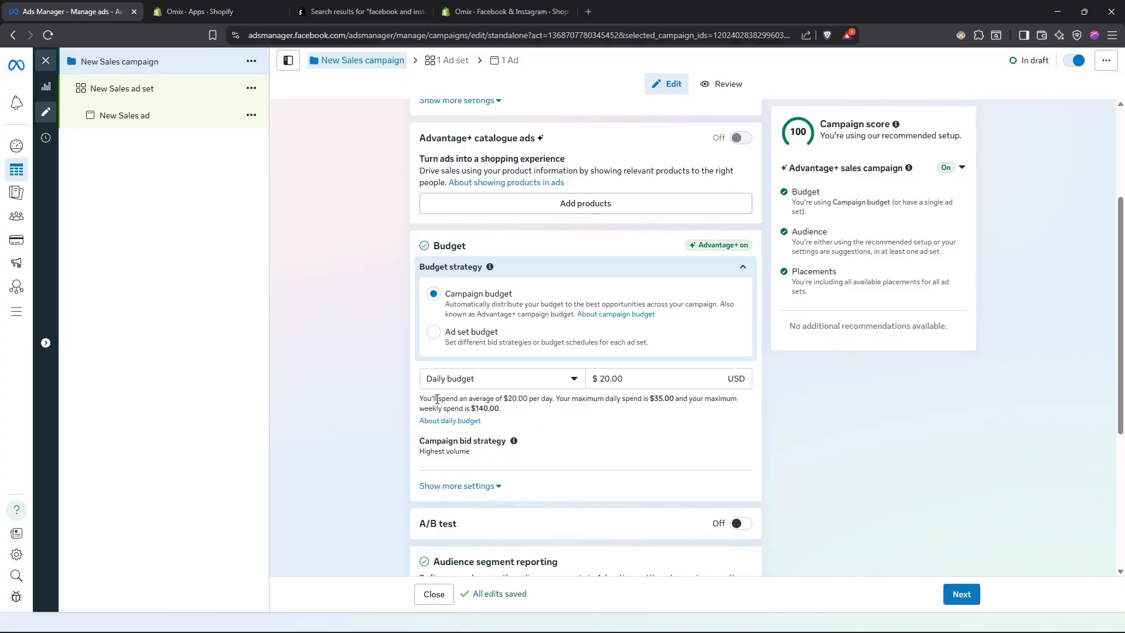
# - Examine the average daily, maximum daily and maximum weekly spend stated for the daily budget
pyautogui.moveTo(507, 400); pyautogui.dragTo(523, 400)
pyautogui.click(523, 400)
pyautogui.moveTo(652, 401); pyautogui.dragTo(675, 399)
pyautogui.click(671, 398)
pyautogui.moveTo(475, 408); pyautogui.dragTo(505, 410)
pyautogui.click(505, 410)
# - Reselect Campaign budget as the budget strategy, review the remaining campaign settings and continue to the ad set
pyautogui.scroll(1, 535, 416)
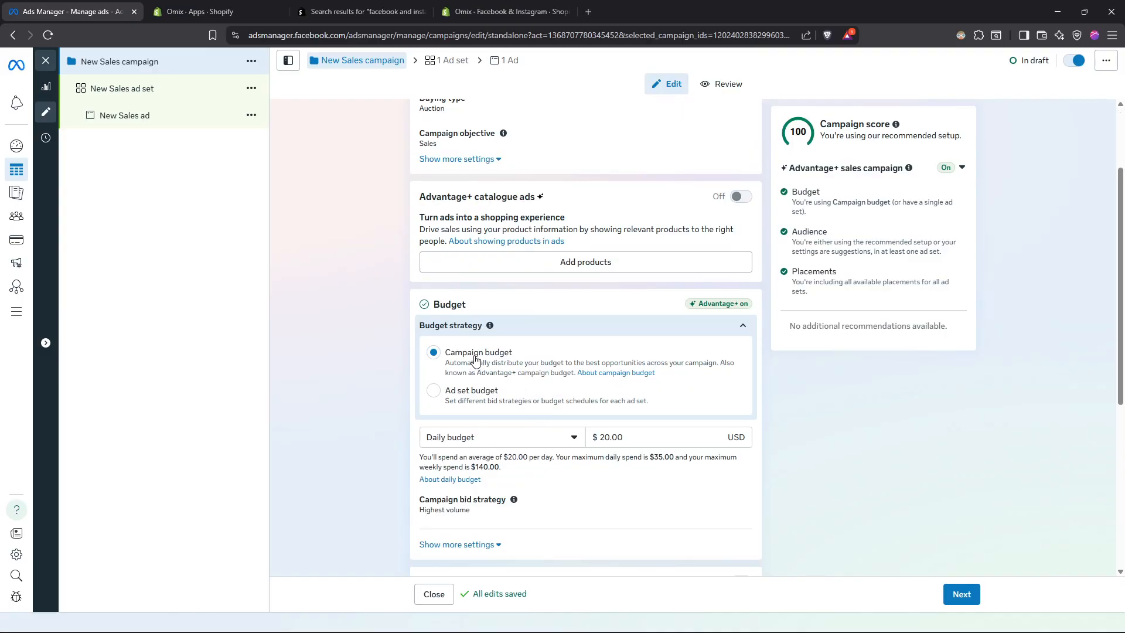
pyautogui.click(466, 400)
pyautogui.click(466, 362)
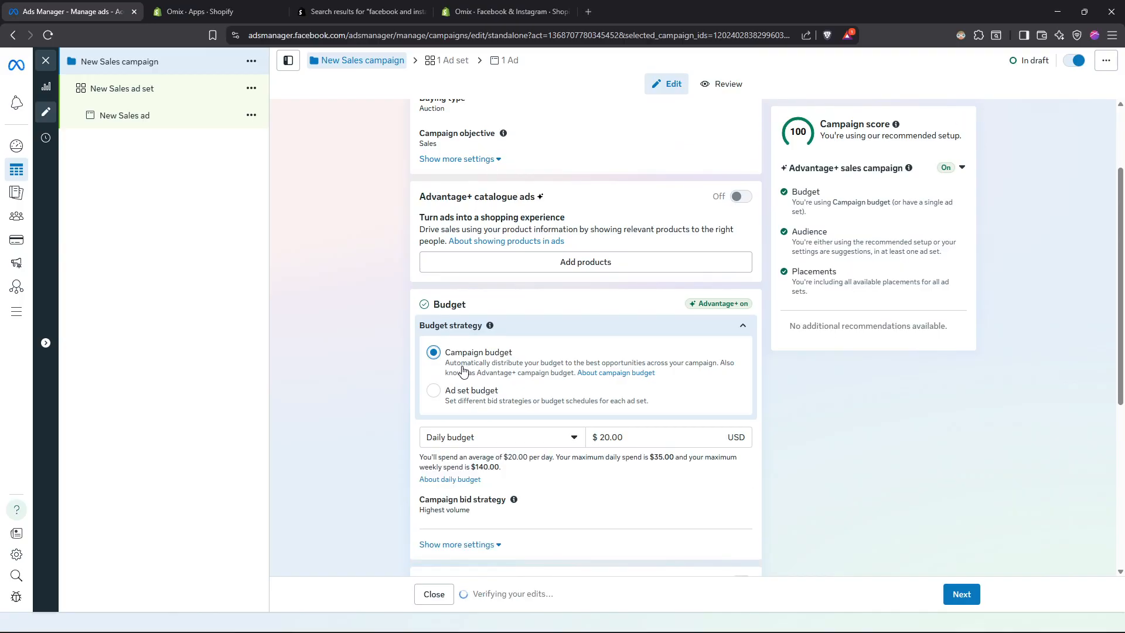
pyautogui.scroll(-3, 476, 146)
pyautogui.scroll(-3, 476, 145)
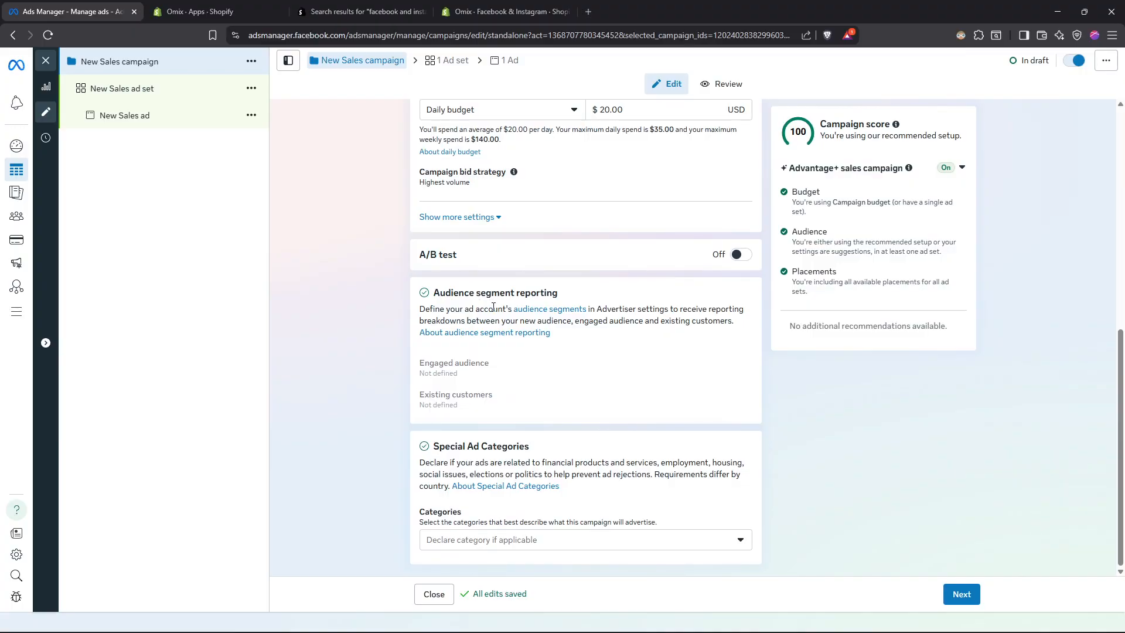
pyautogui.click(961, 594)
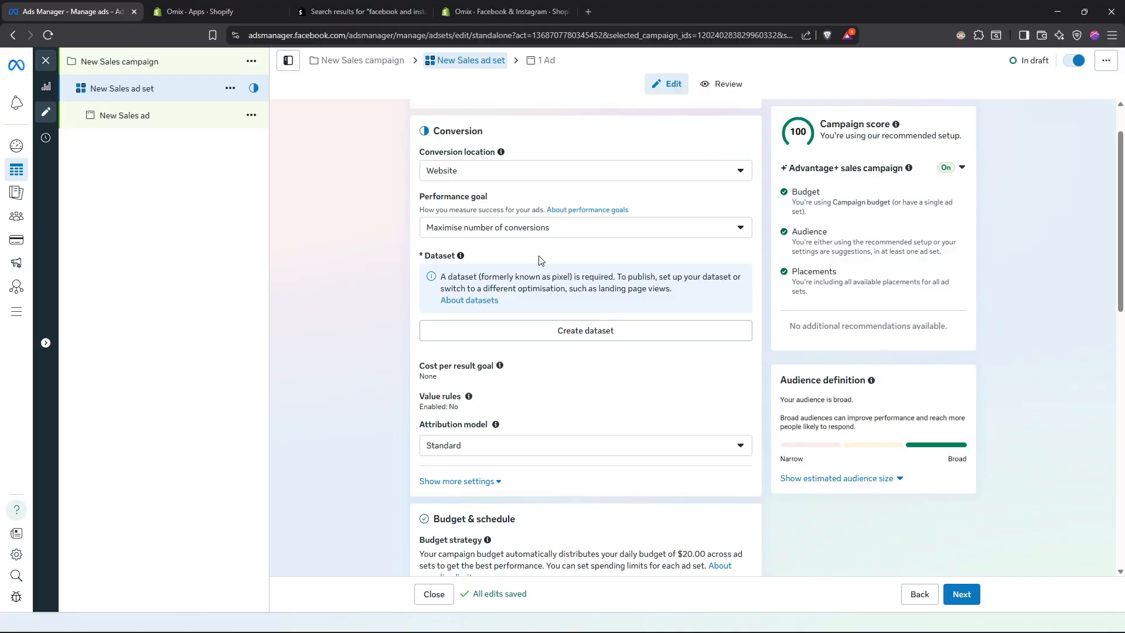
# - Review the conversion location options for the ad set and choose Website
pyautogui.scroll(1, 541, 260)
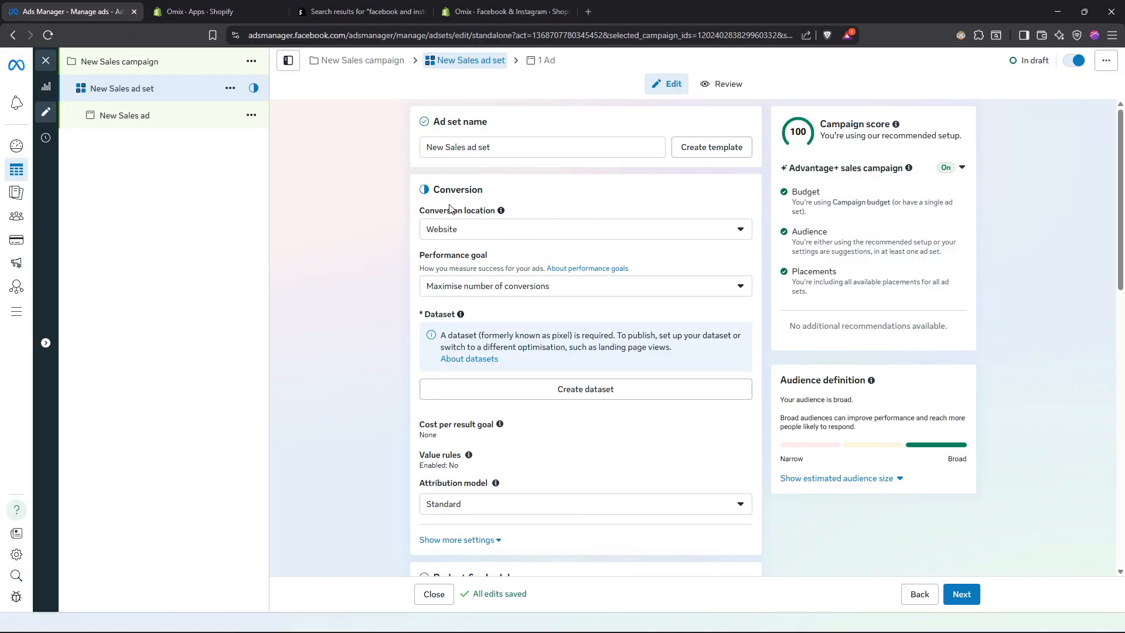
pyautogui.click(489, 230)
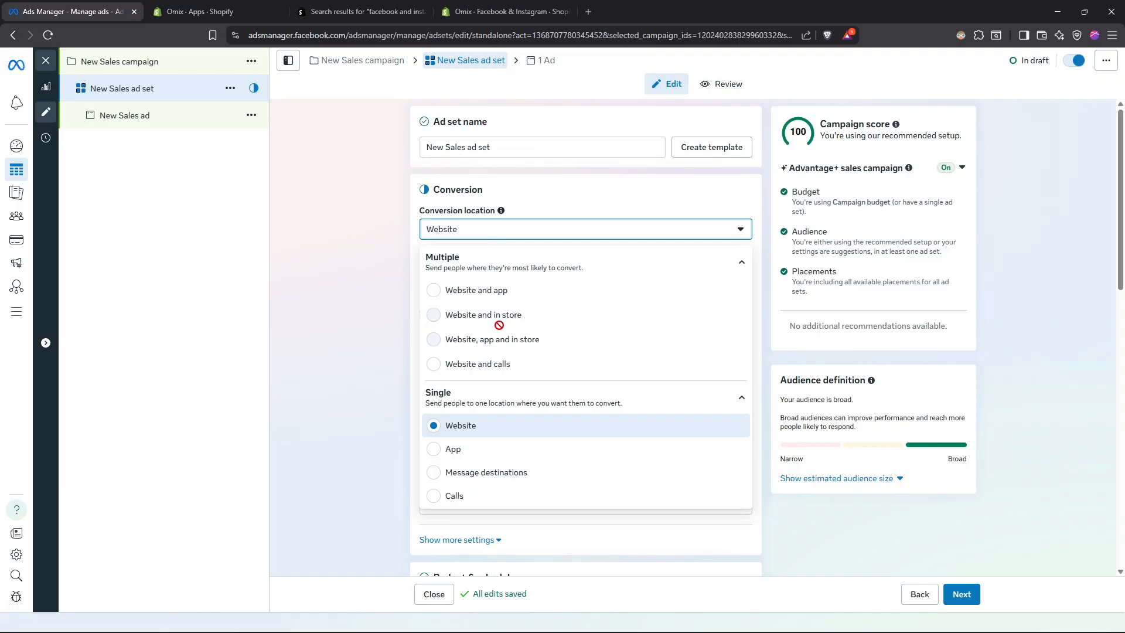
pyautogui.scroll(-2, 468, 445)
pyautogui.scroll(2, 448, 348)
pyautogui.click(463, 422)
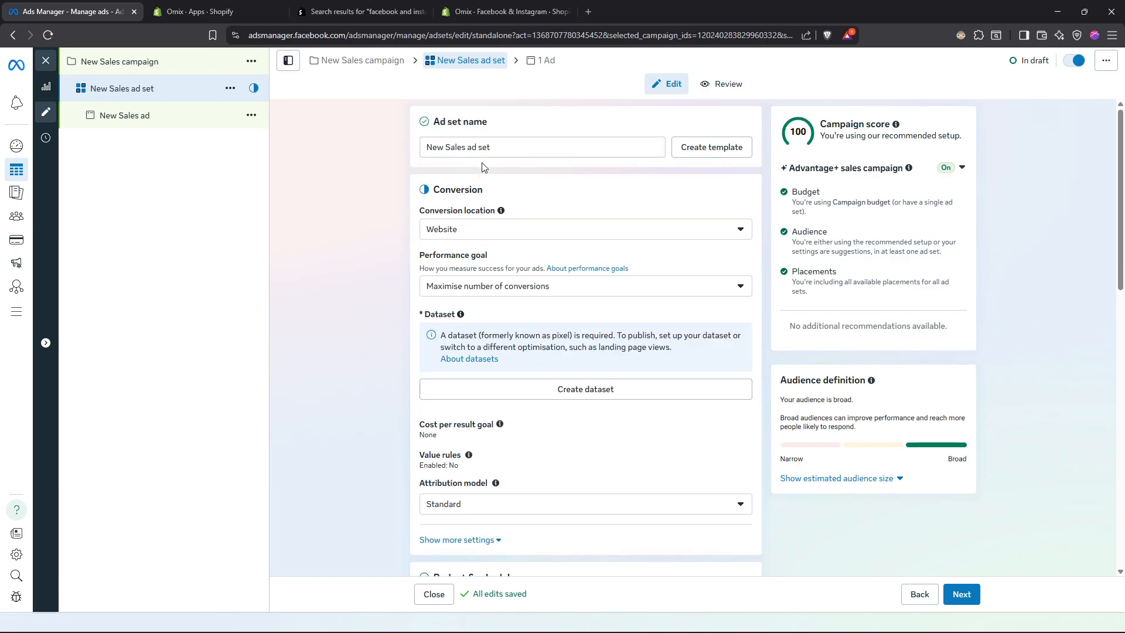
# - Open ad creation from Shopify's Facebook & Instagram page, close the page it opens and return to the ad set in Ads Manager
pyautogui.click(500, 7)
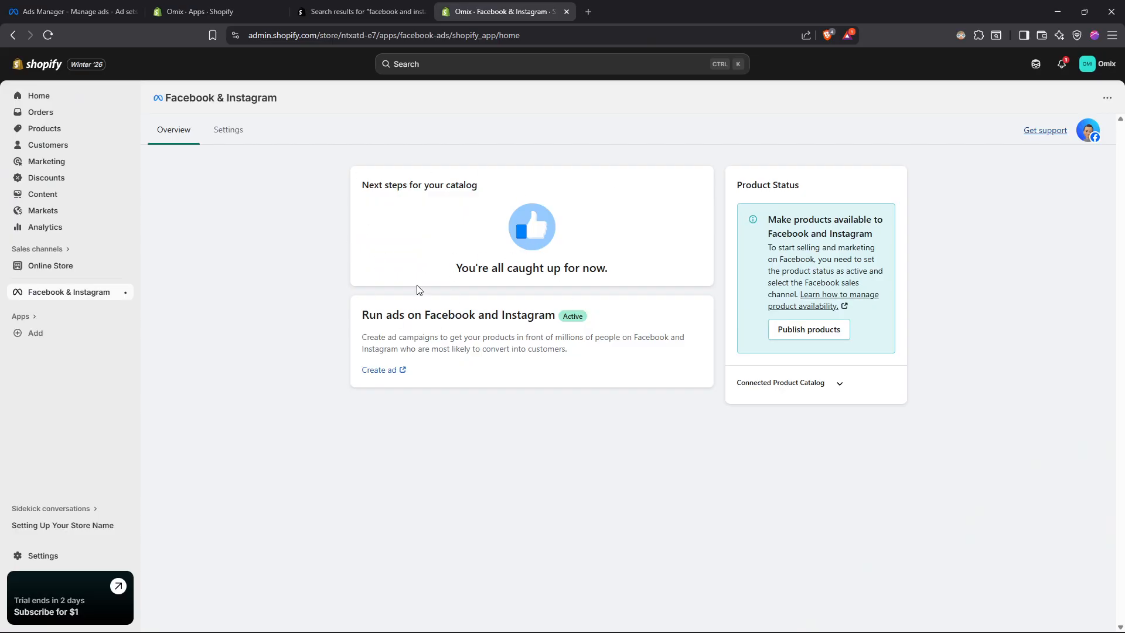
pyautogui.click(385, 370)
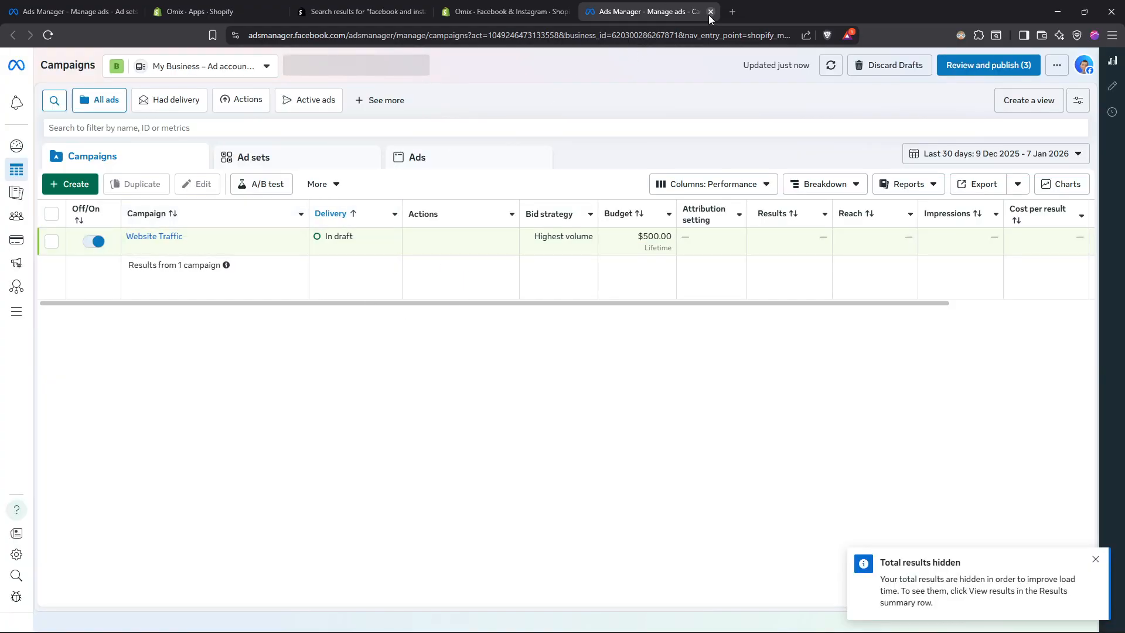
pyautogui.click(710, 12)
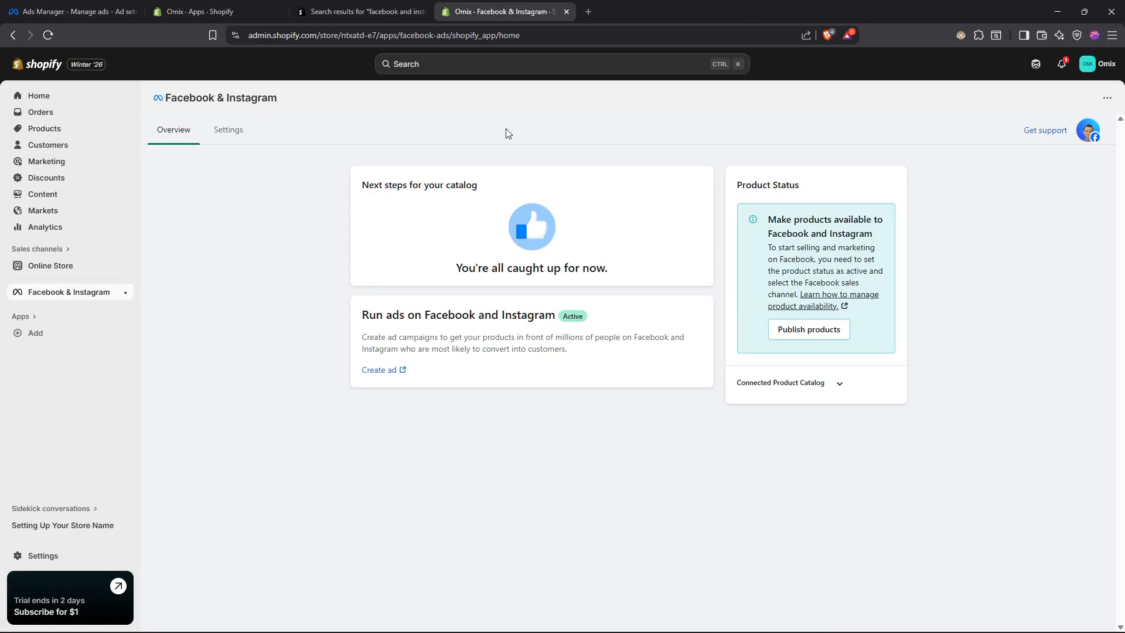
pyautogui.hotkey('ctrl', '1')
# - Review the ad set's dataset, schedule, audience controls and placements, and continue to the ad
pyautogui.scroll(-2, 572, 303)
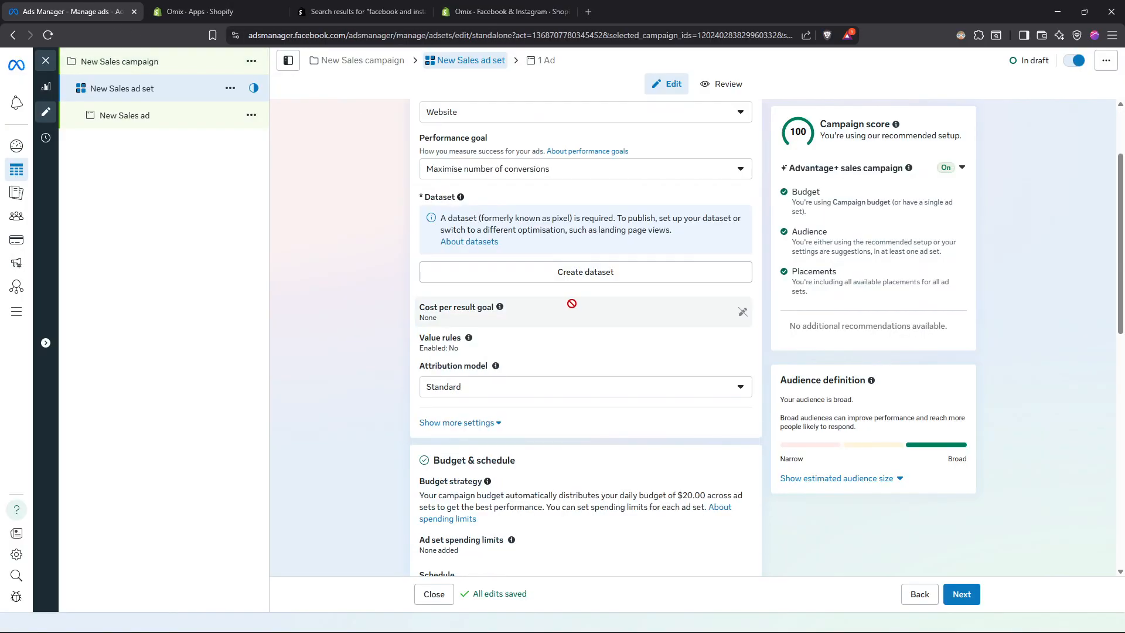
pyautogui.scroll(-3, 571, 303)
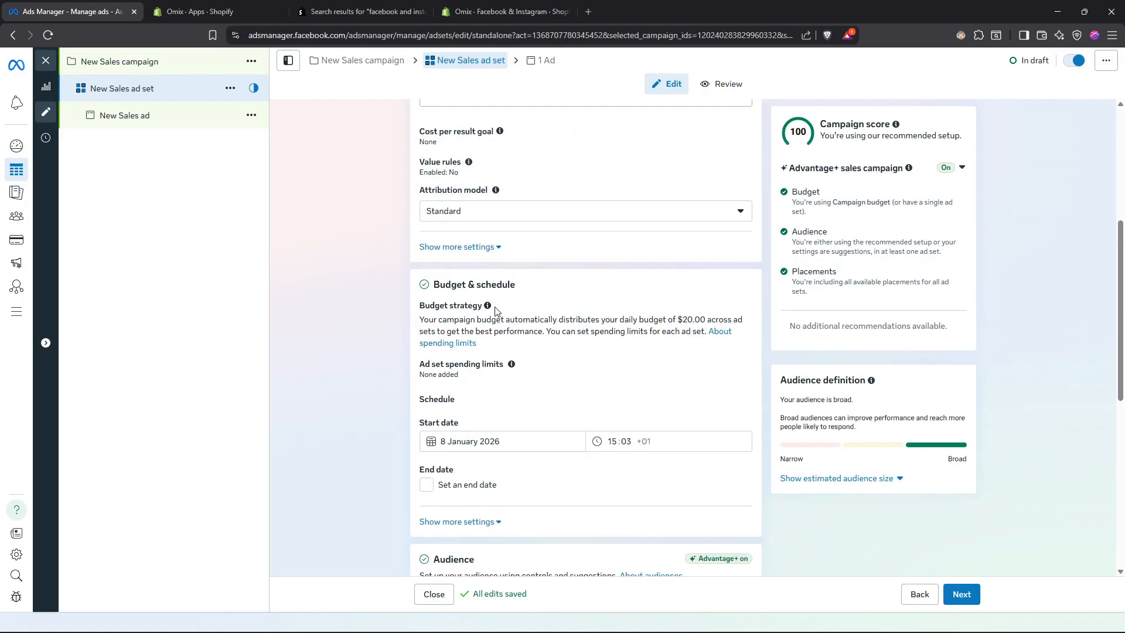
pyautogui.scroll(-5, 495, 310)
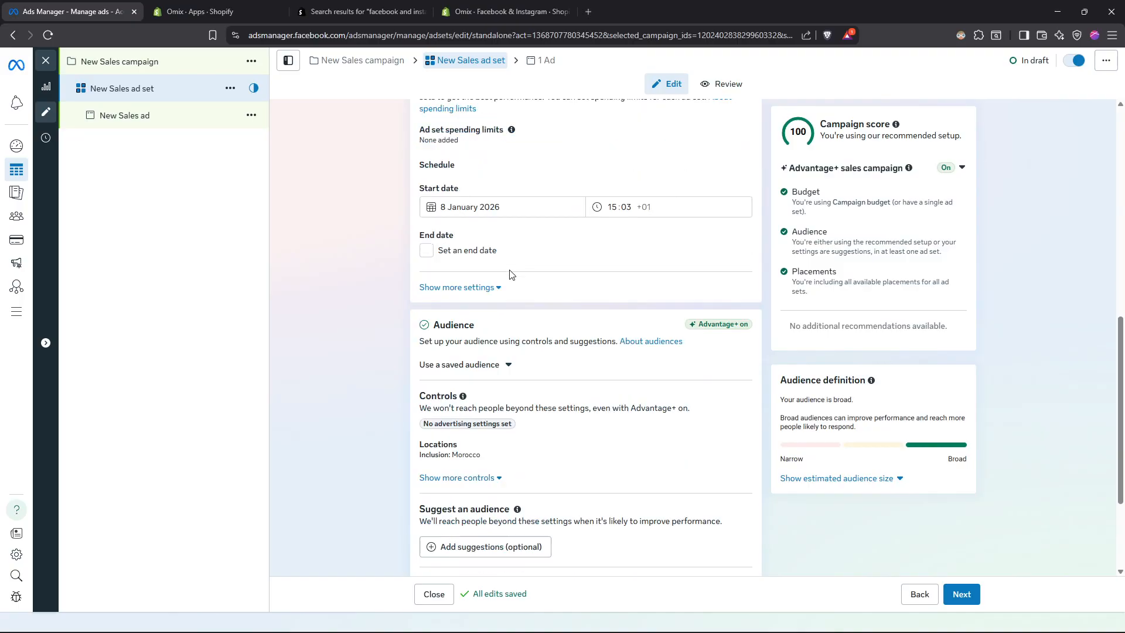
pyautogui.scroll(-2, 508, 310)
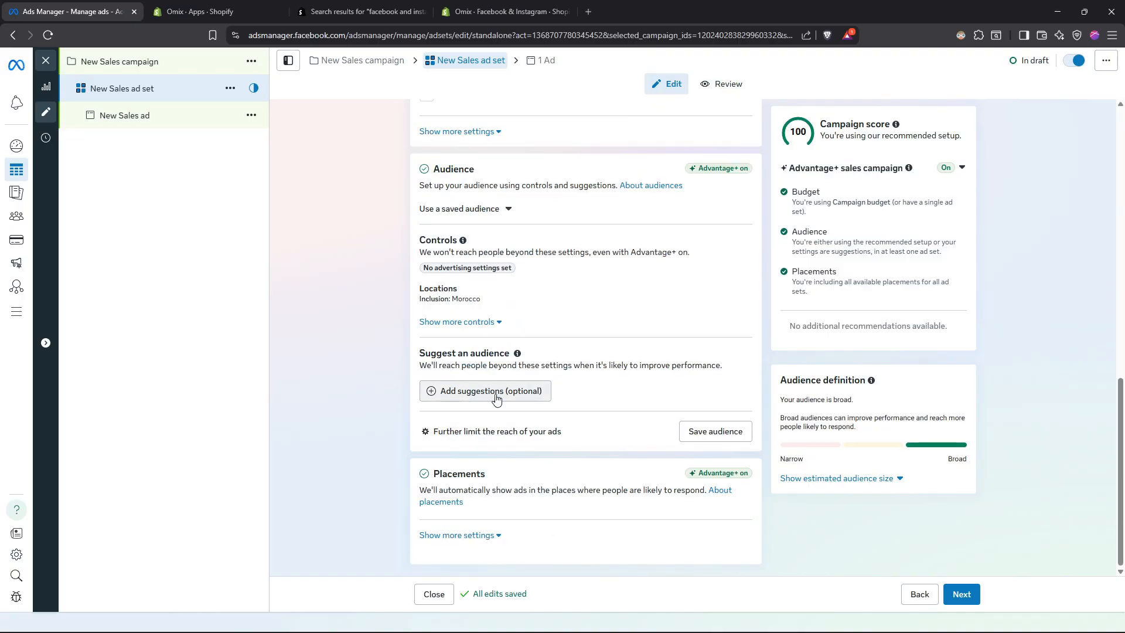
pyautogui.click(490, 320)
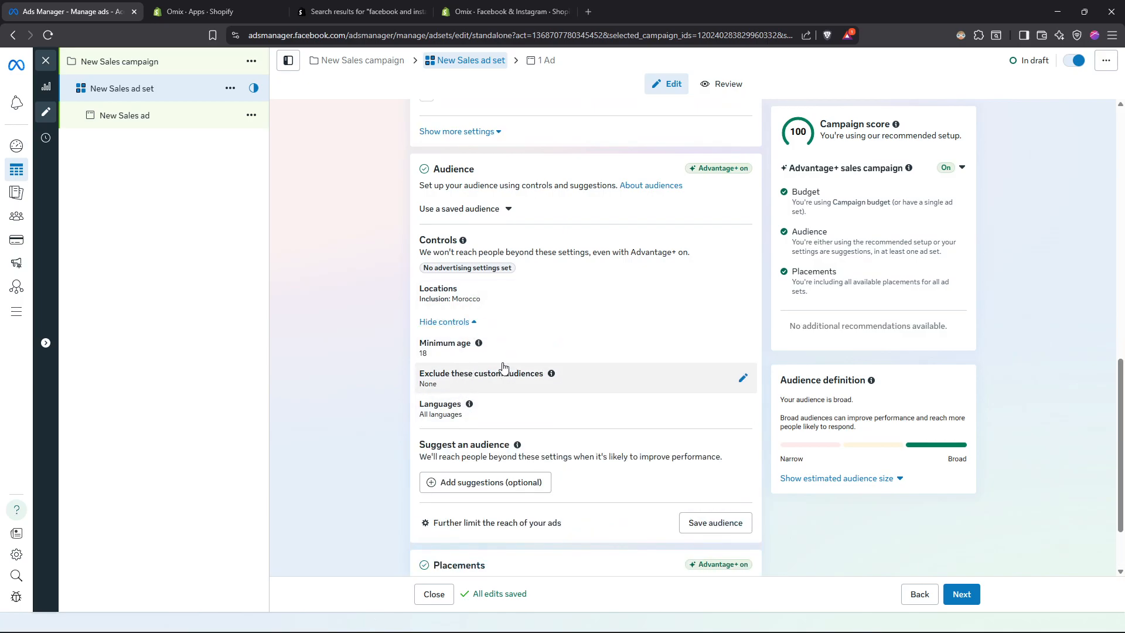
pyautogui.scroll(-2, 501, 372)
pyautogui.click(965, 596)
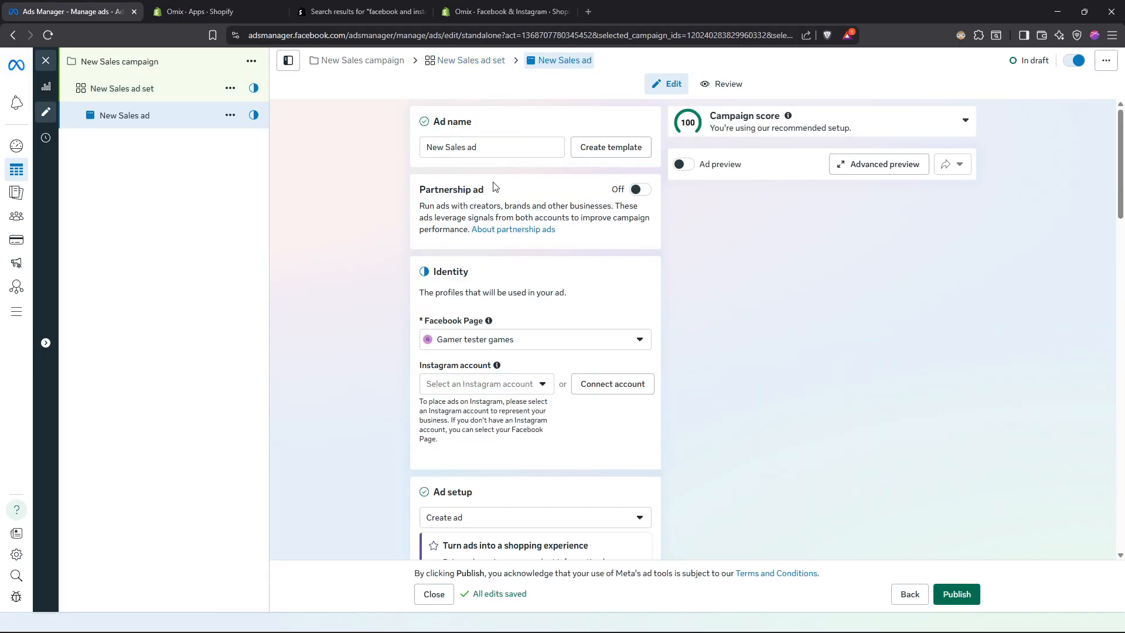
# - Turn on the ad preview and review the ad's creative source, format and destination settings
pyautogui.scroll(-6, 441, 177)
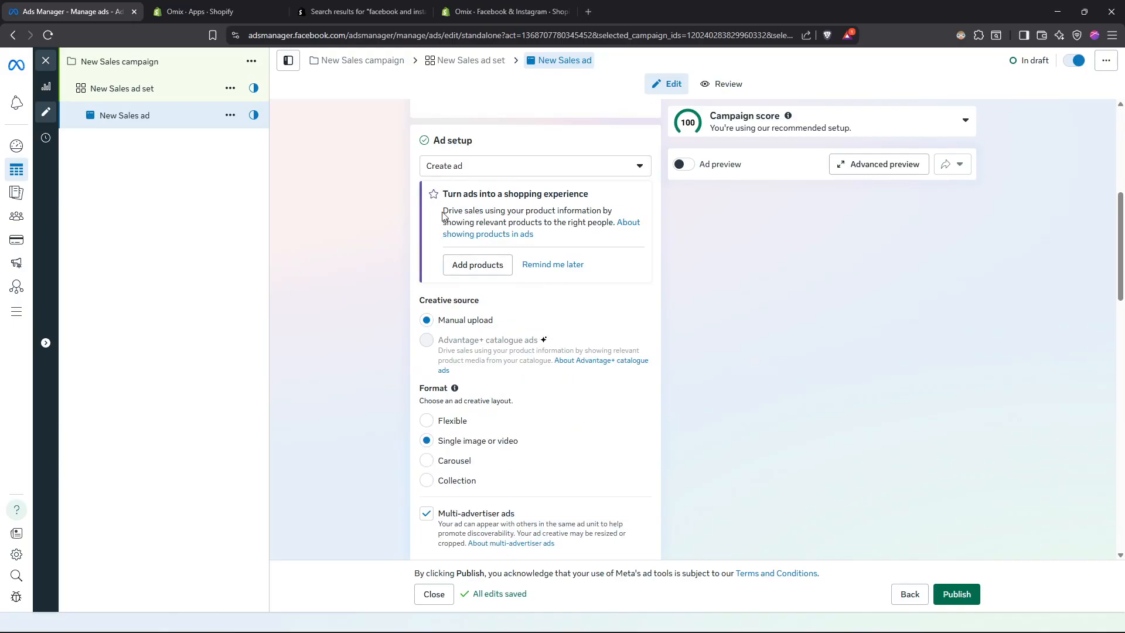
pyautogui.click(682, 164)
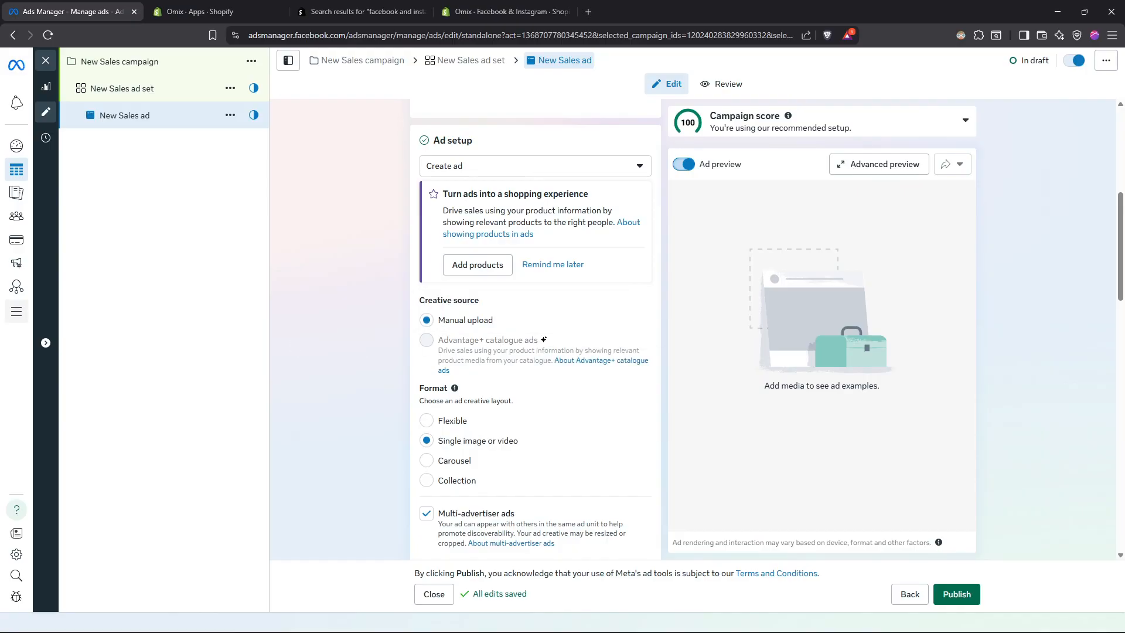
pyautogui.scroll(-3, 476, 394)
pyautogui.scroll(2, 472, 340)
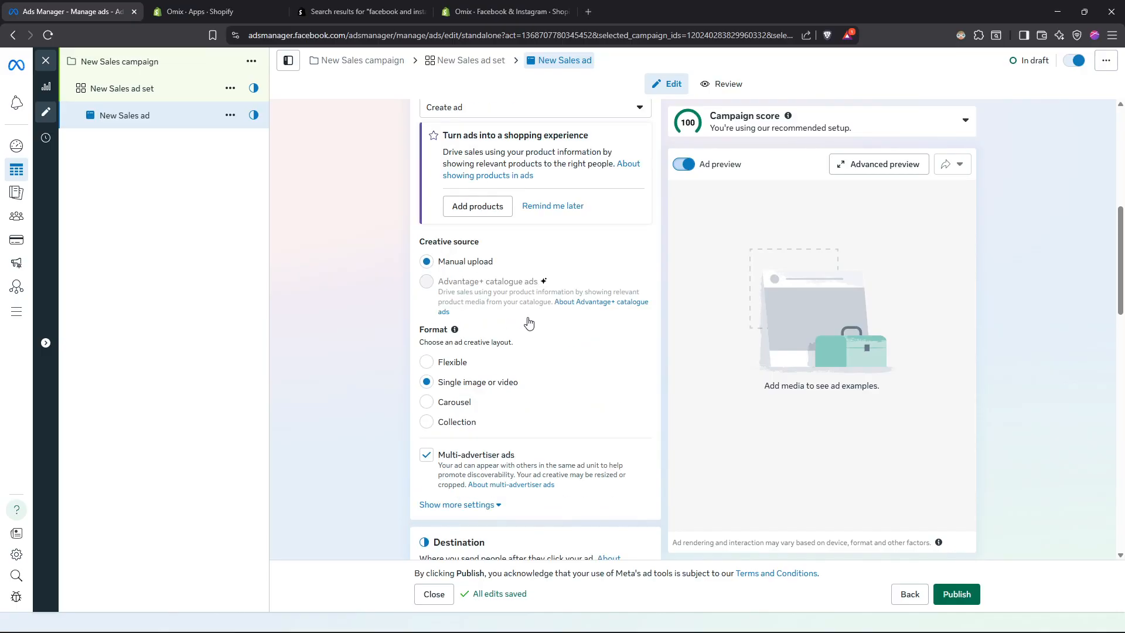
pyautogui.moveTo(527, 316)
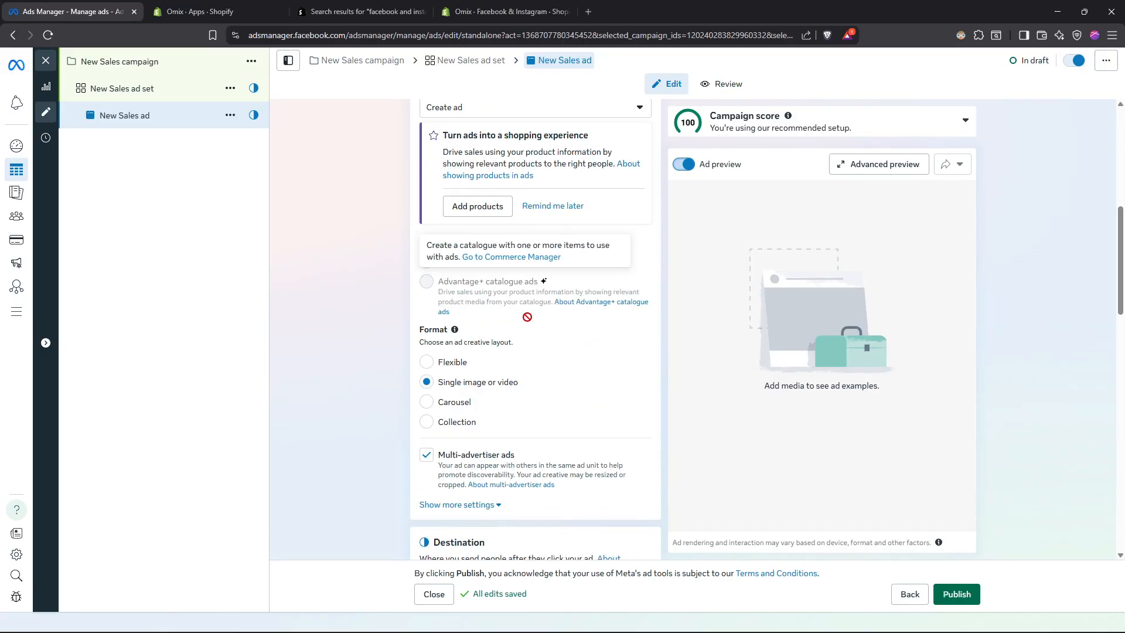
pyautogui.scroll(-3, 565, 272)
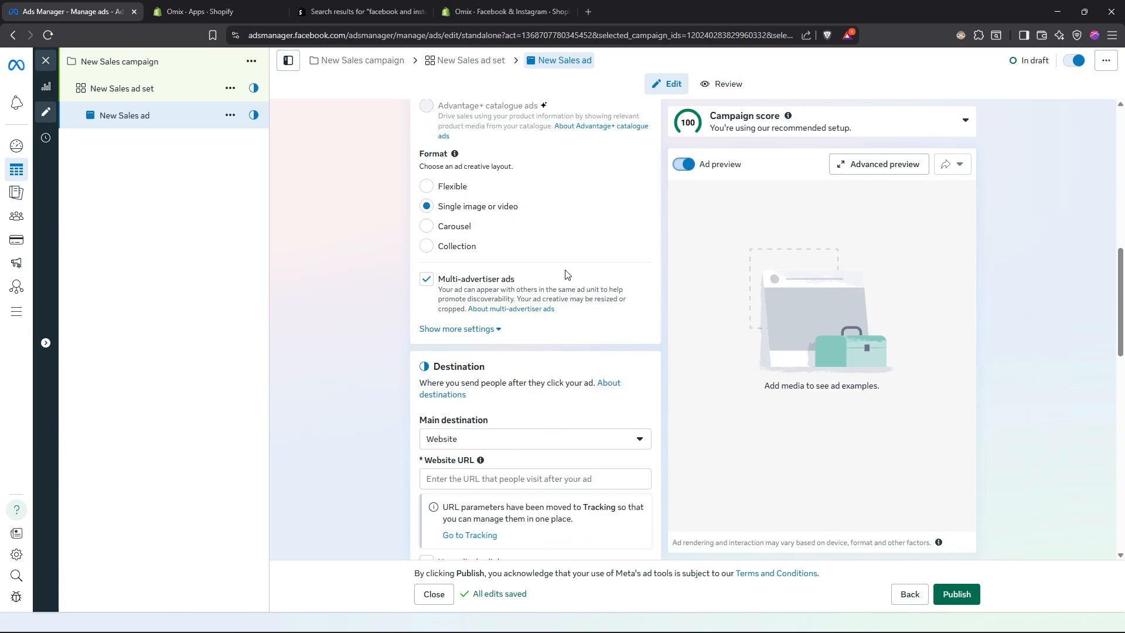
pyautogui.scroll(-3, 583, 282)
pyautogui.scroll(-2, 553, 263)
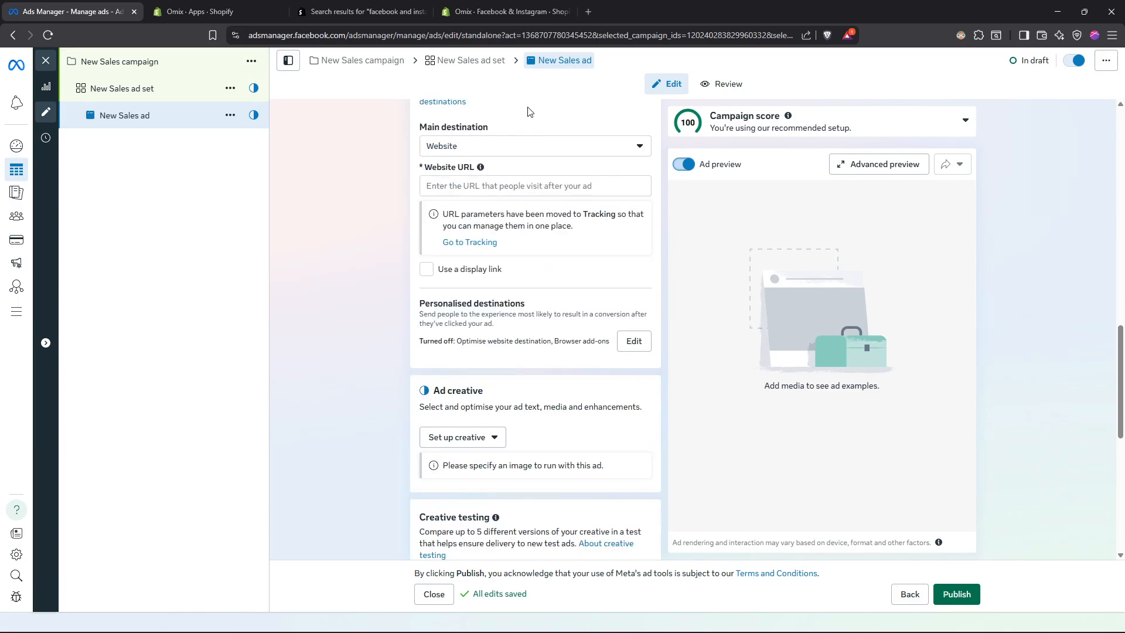
# - Check Shopify's Facebook & Instagram page from the ad's Website URL field, and review the remaining ad settings through Tracking
pyautogui.click(468, 182)
pyautogui.click(504, 12)
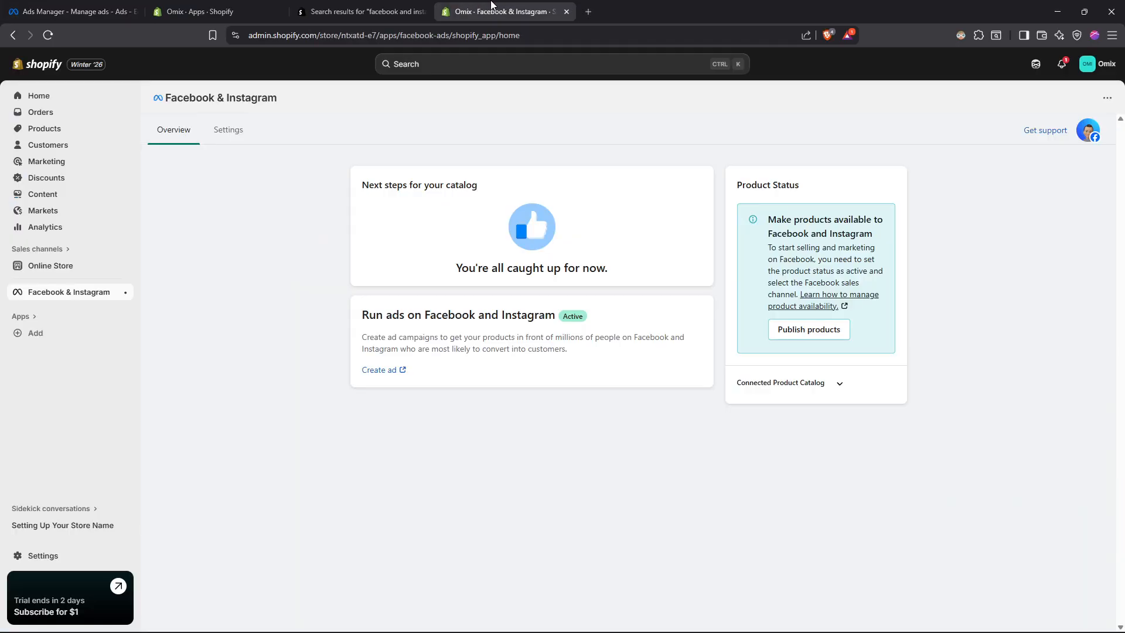
pyautogui.click(70, 12)
pyautogui.scroll(-6, 532, 260)
pyautogui.scroll(-2, 534, 261)
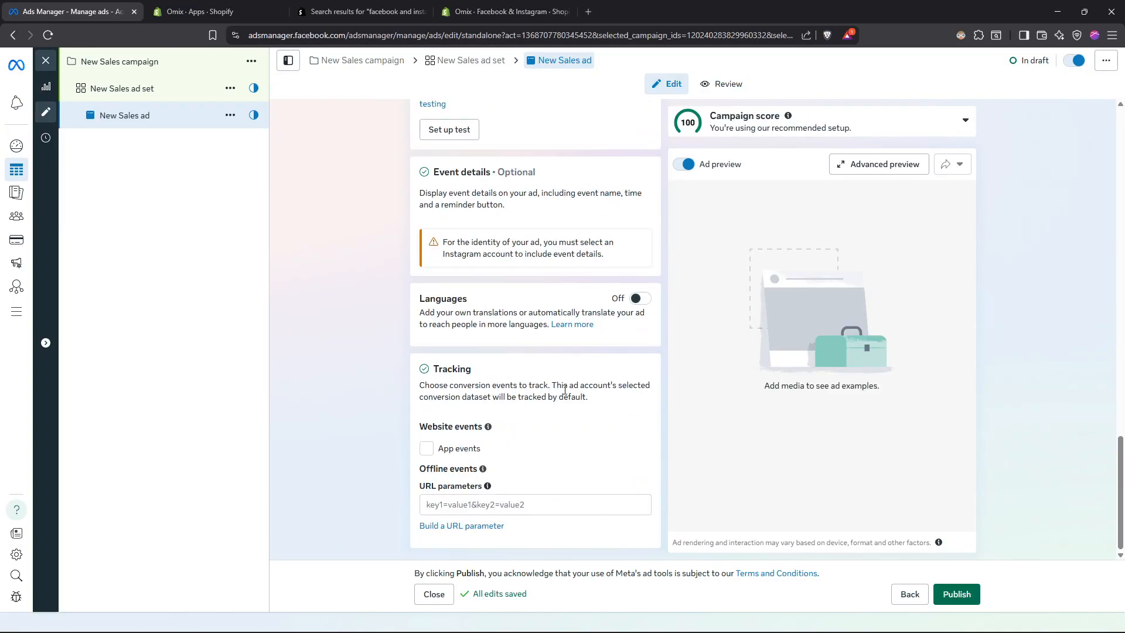
# - Try to publish the ad, accepting Morocco, US dollars and the Casablanca time zone, and close the payment method setup before retrying
pyautogui.click(962, 594)
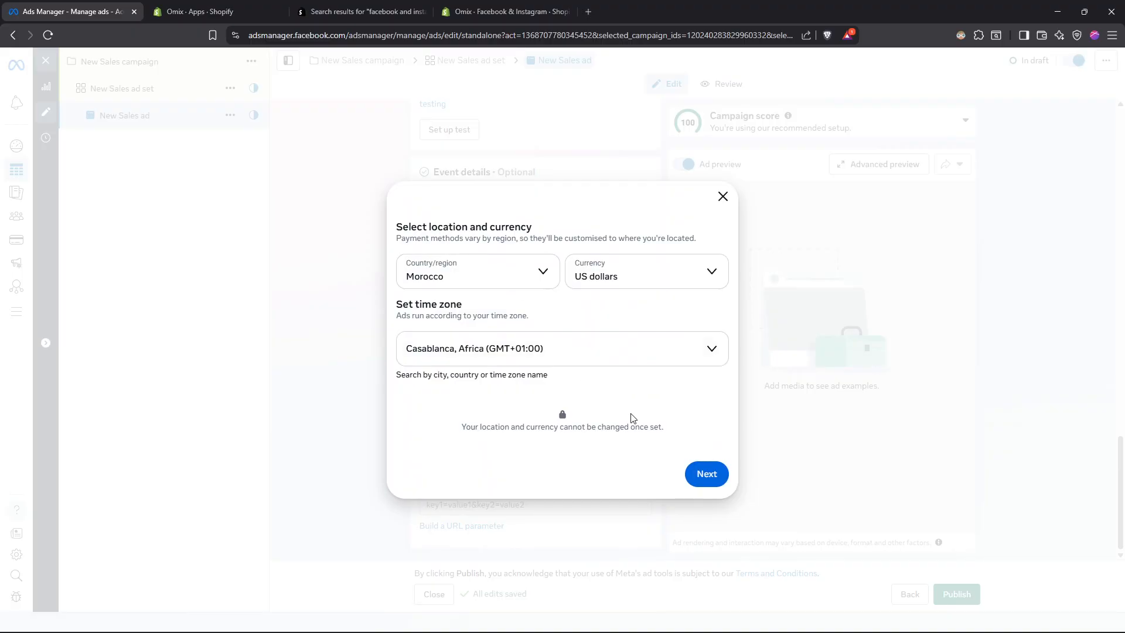
pyautogui.click(707, 474)
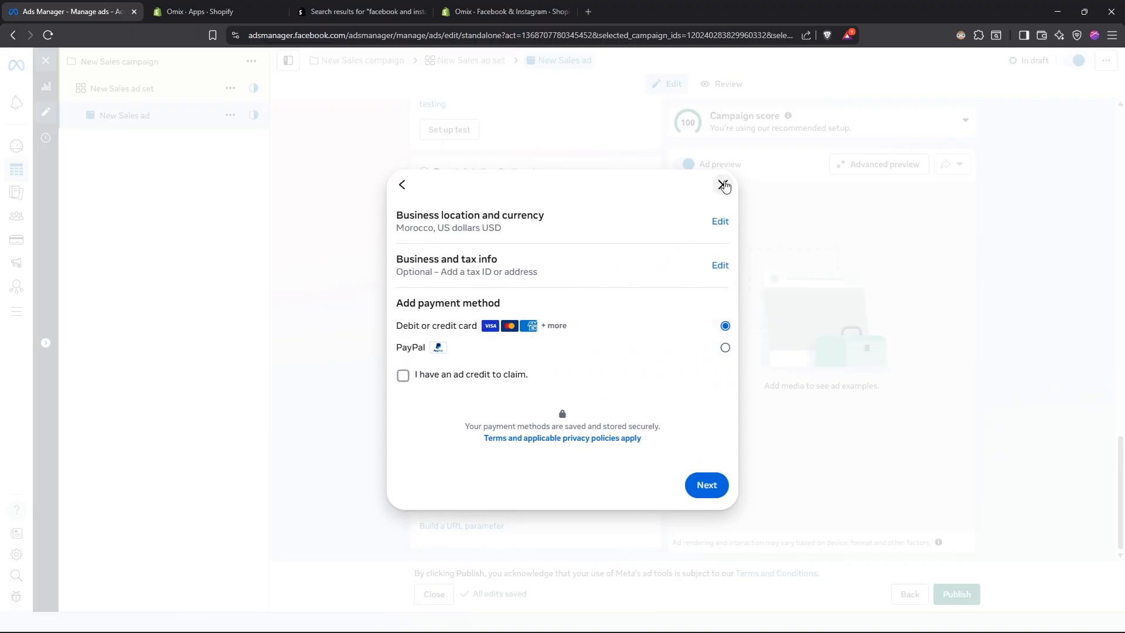
pyautogui.click(731, 187)
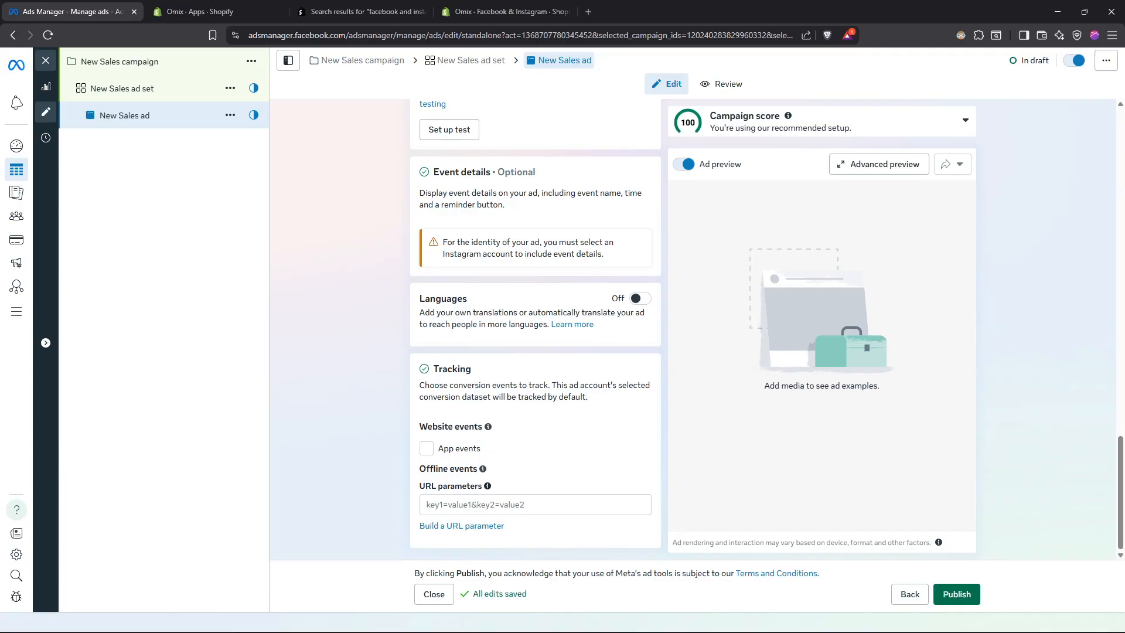
pyautogui.click(957, 594)
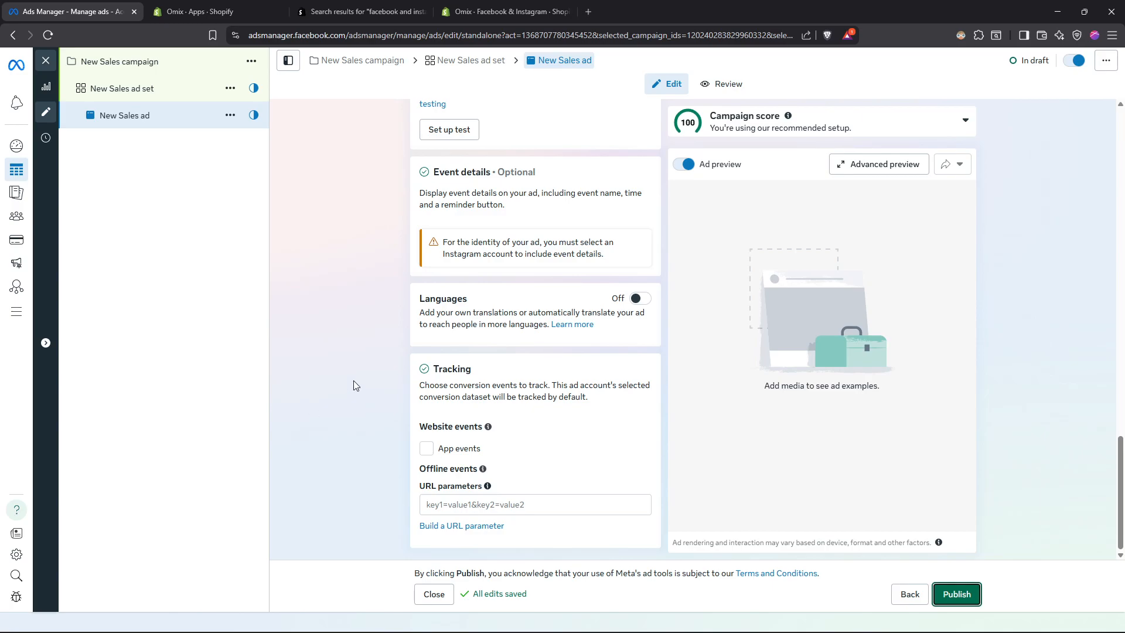